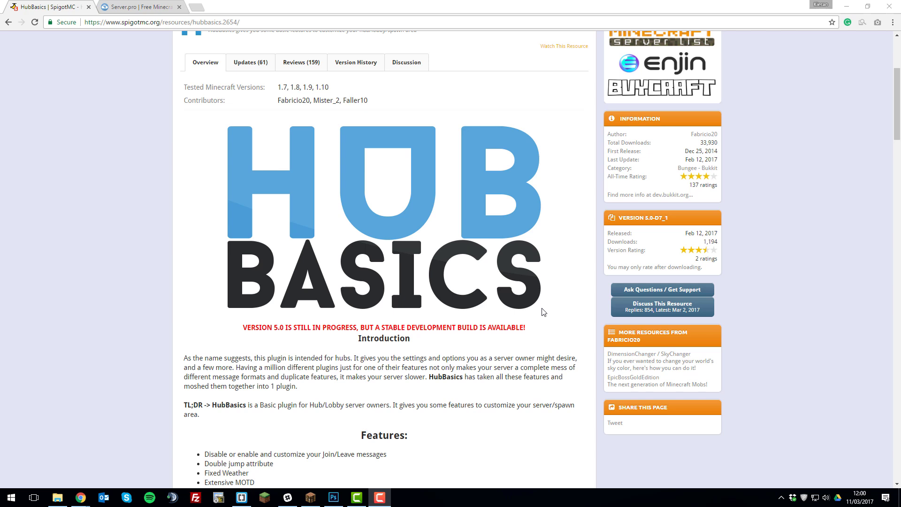
Scroll the HubBasics SpigotMC page and highlight its supported Minecraft versions
scroll(544, 312, "down", 3)
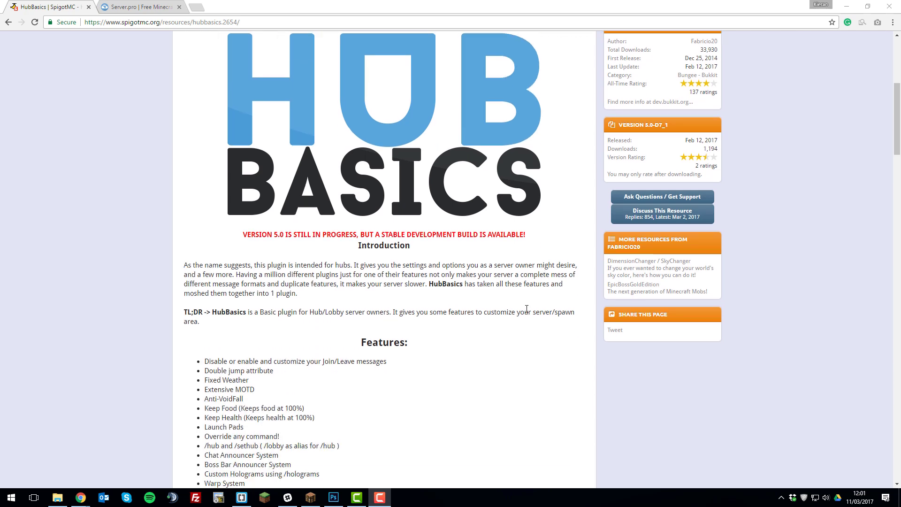
scroll(491, 332, "down", 2)
scroll(471, 328, "down", 1)
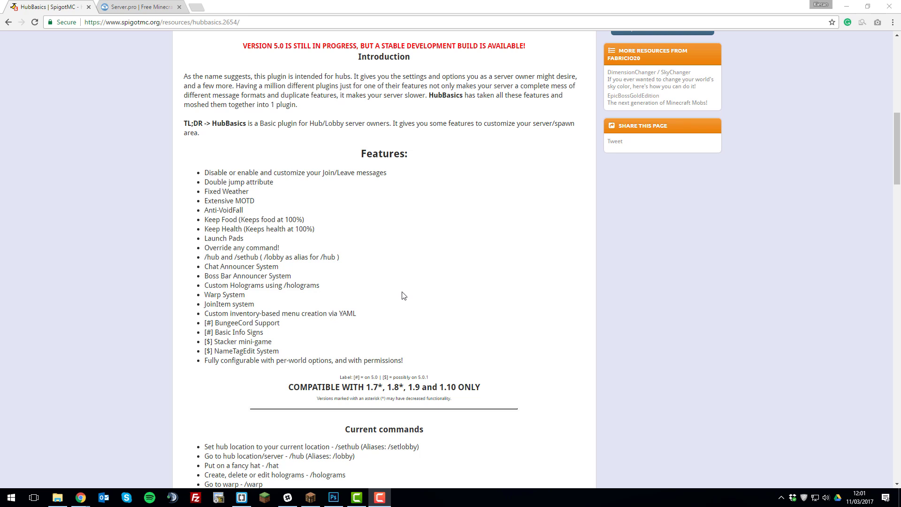
scroll(402, 297, "up", 8)
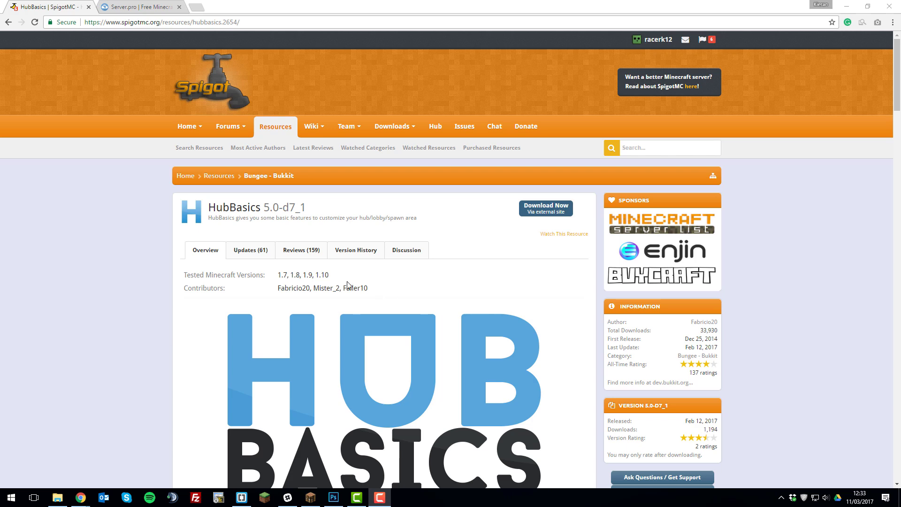
left_click_drag(334, 276, 177, 276)
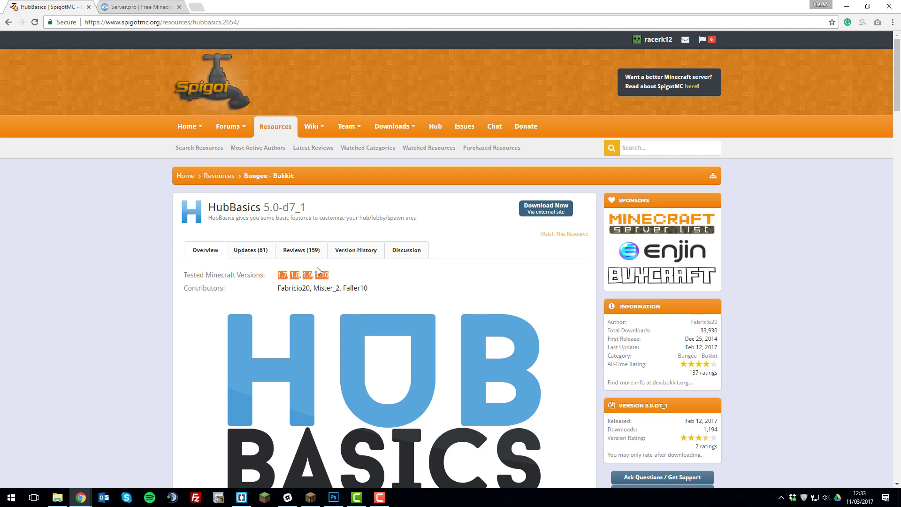
left_click(402, 281)
Download HubBasics.jar and save it into the Downloads folder
left_click(532, 212)
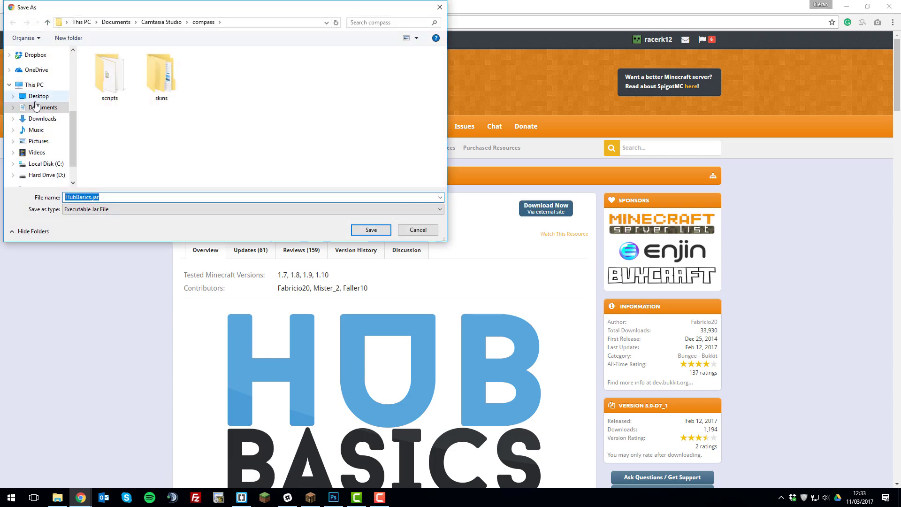
left_click(41, 118)
left_click(371, 230)
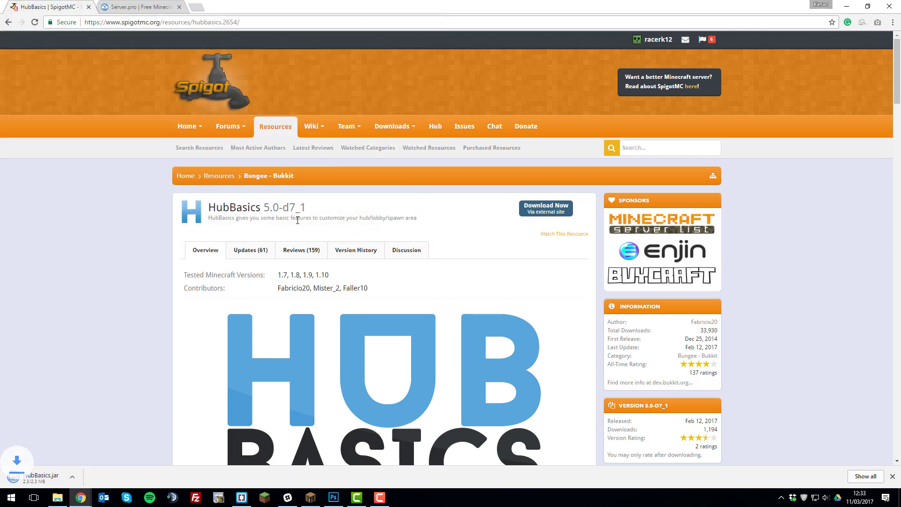
Upload HubBasics.jar from Downloads into the server's plugins folder, then restart the server
left_click(140, 7)
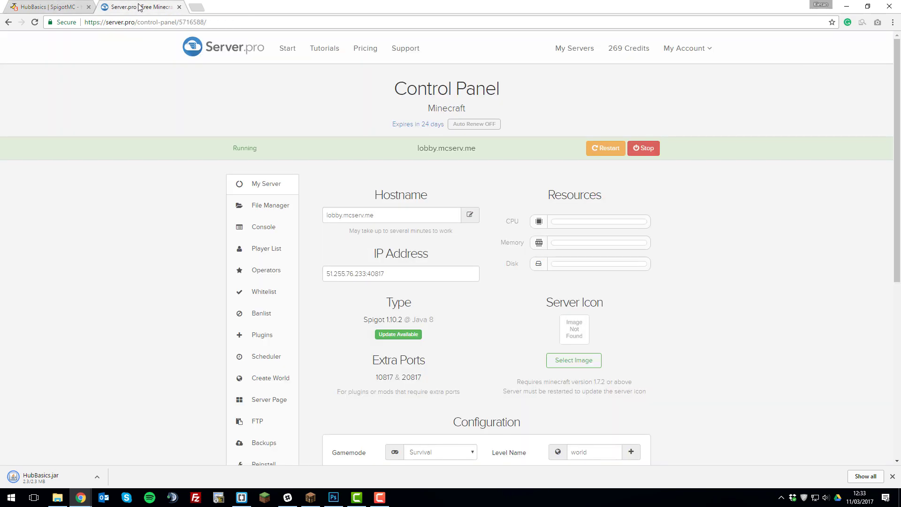
left_click(277, 206)
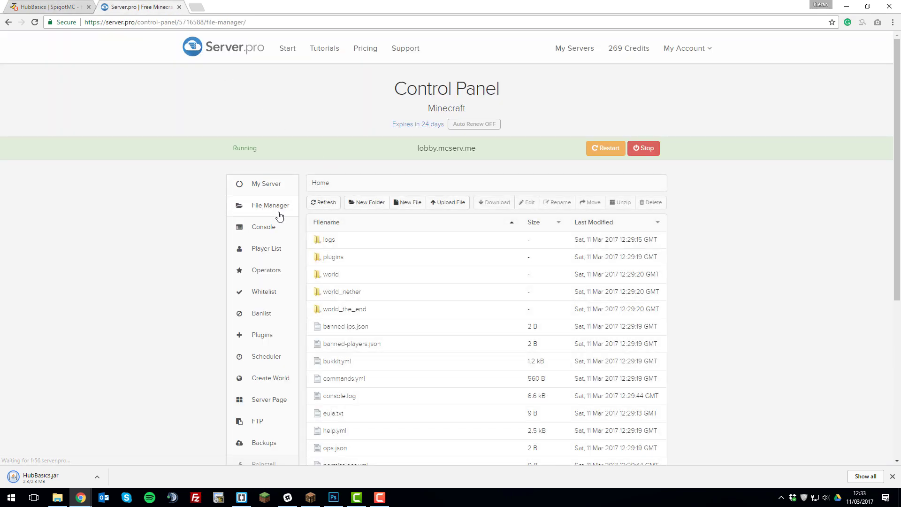
double_click(332, 258)
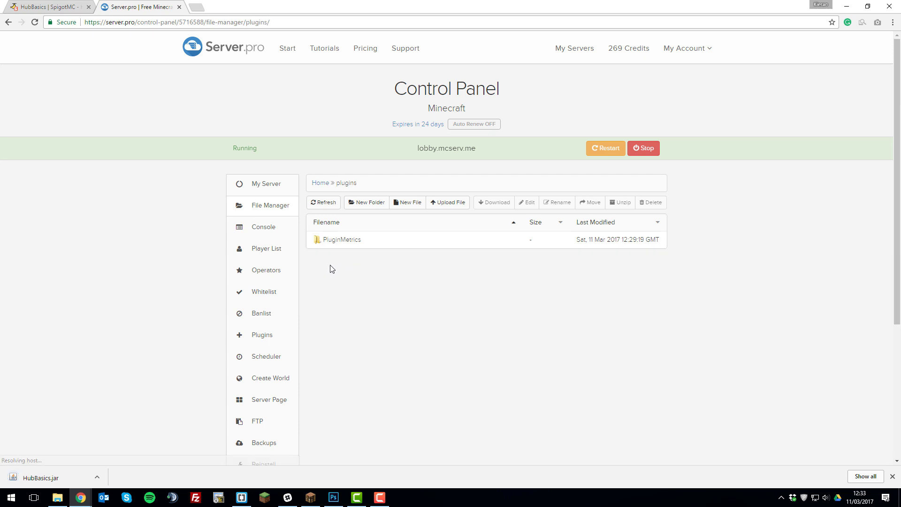
left_click(446, 205)
left_click(403, 152)
left_click(103, 71)
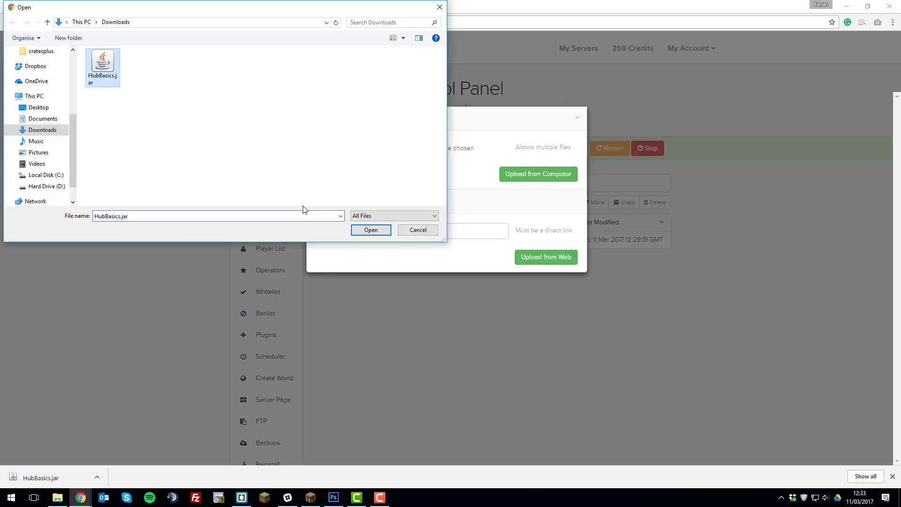
left_click(372, 230)
left_click(515, 179)
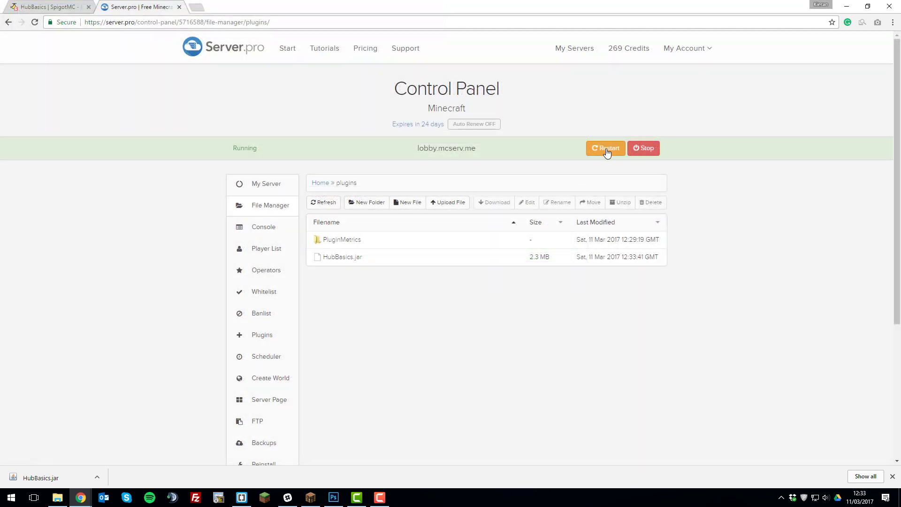
left_click(607, 149)
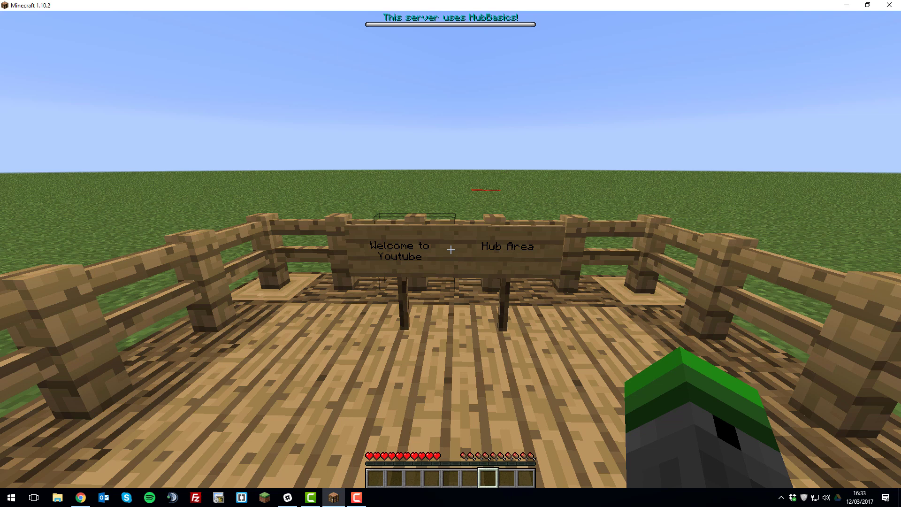
Run /plugins to confirm HubBasics is the server's only plugin
key("slash")
type("plugins")
key("Return")
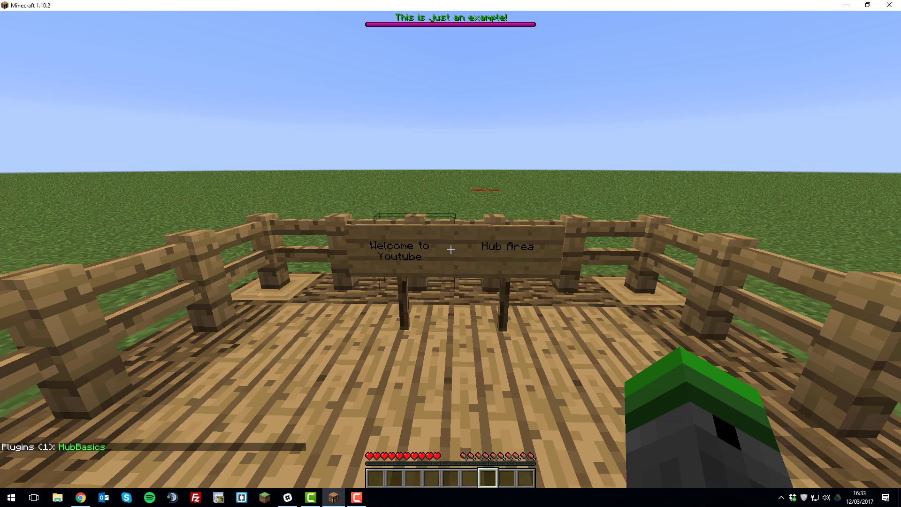
key("t")
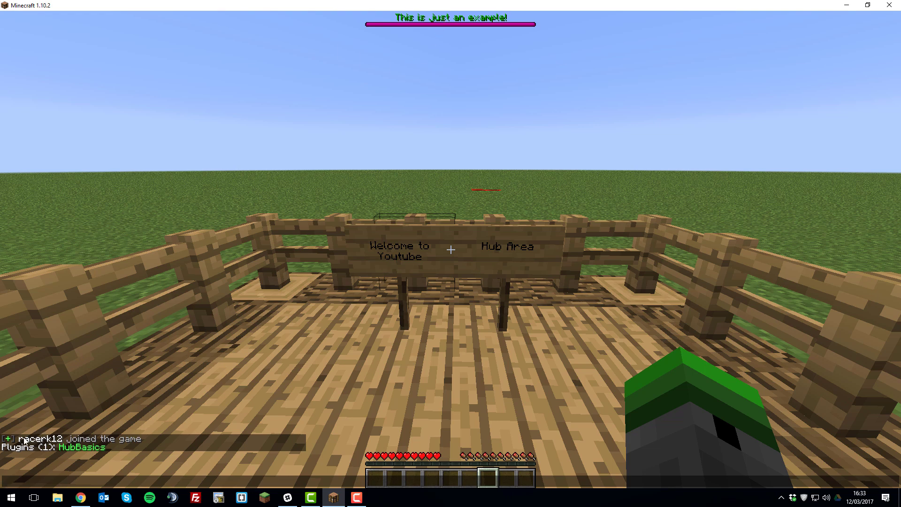
key("Escape")
Walk and fly around the platform, returning to face the Welcome/Hub Area sign
key("w")
key("w")
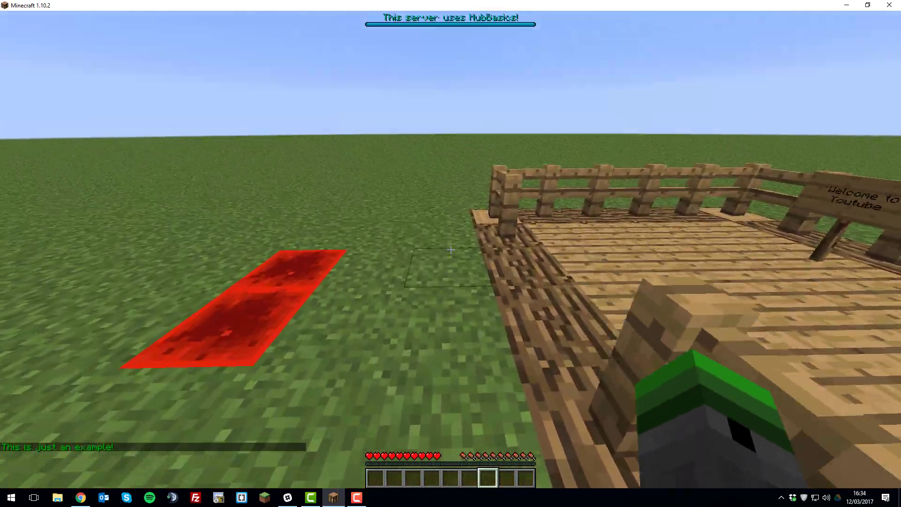
key("w")
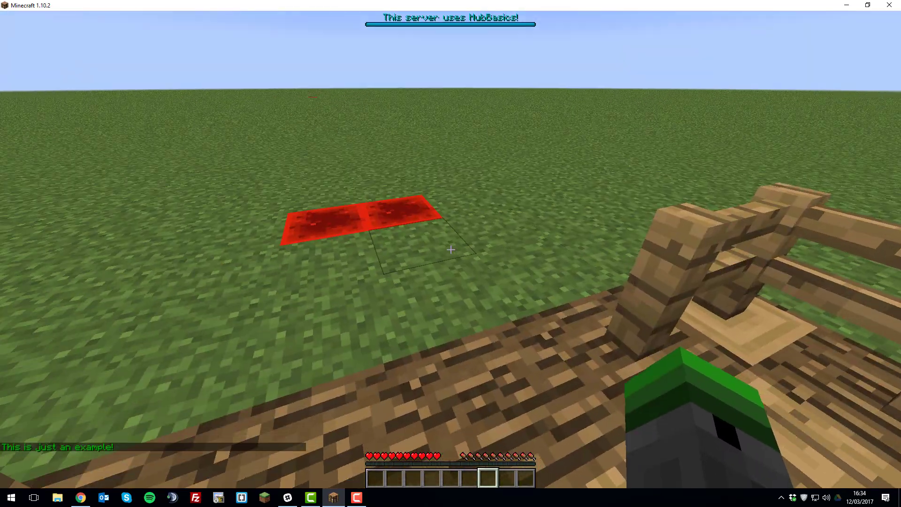
key("t")
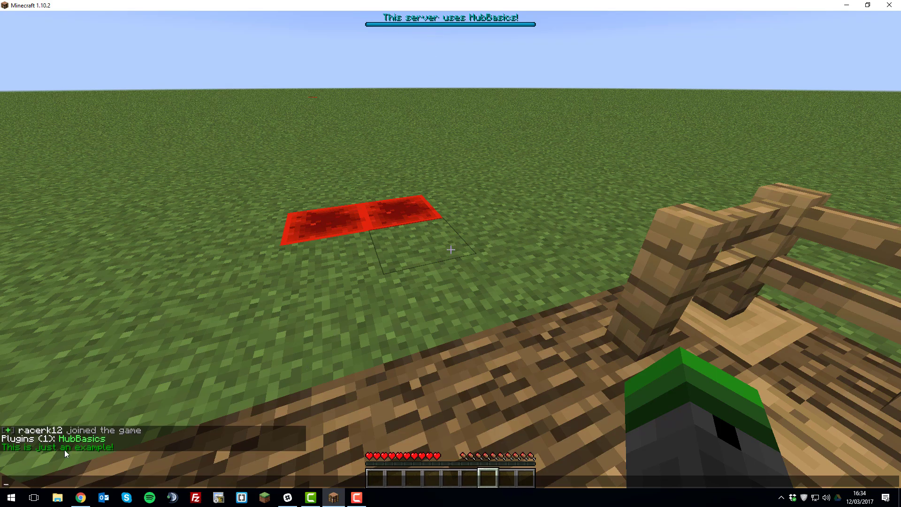
key("Escape")
key("space")
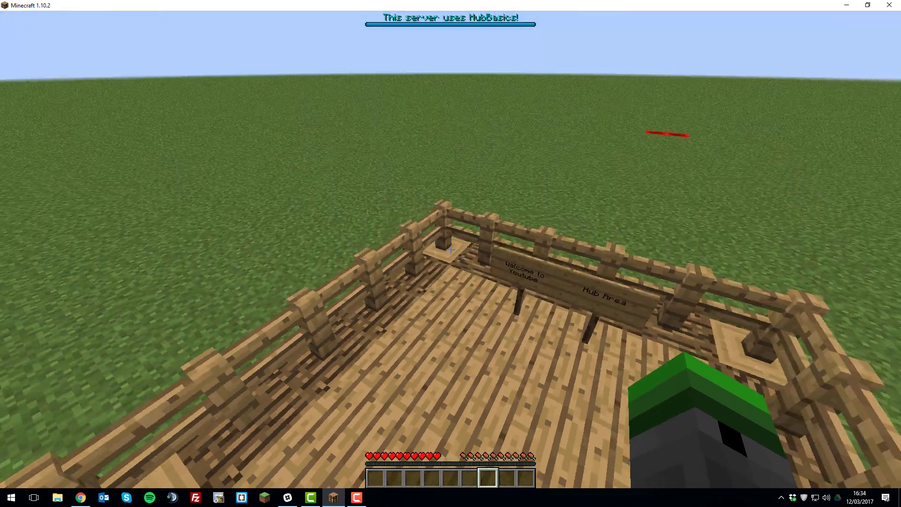
key("shift")
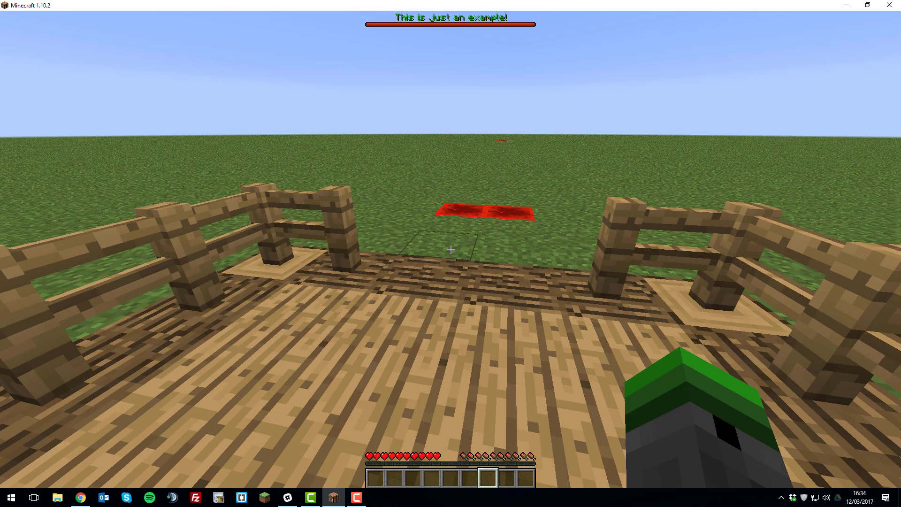
key("Escape")
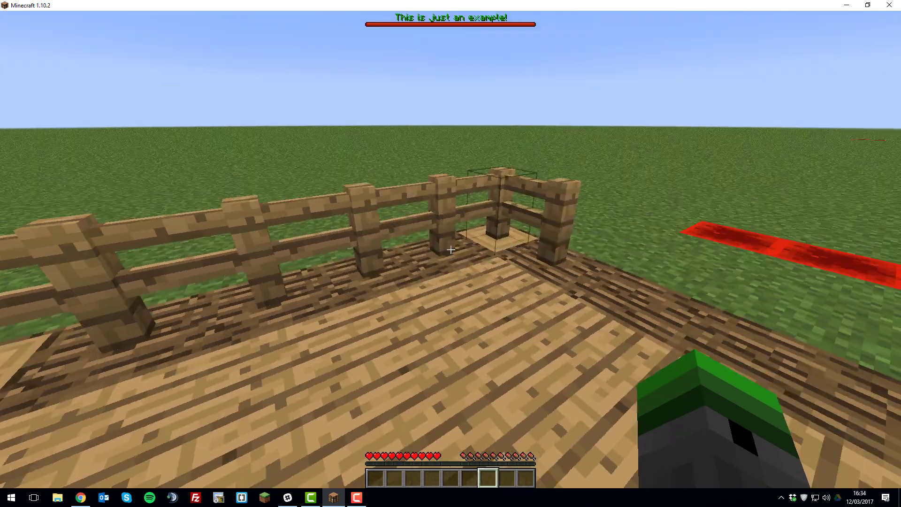
key("s")
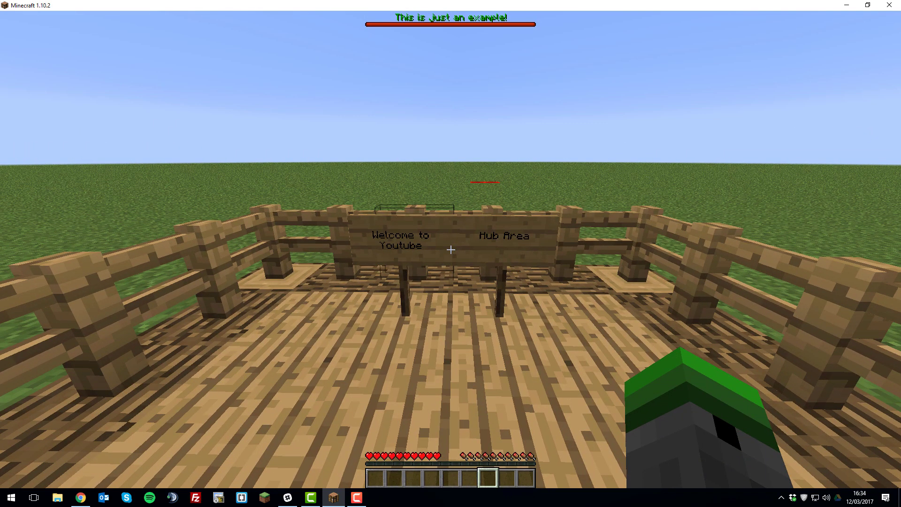
Set the lobby location at the spot facing the hub sign with /setlobby
type("t/setlobby")
key("Return")
key("t")
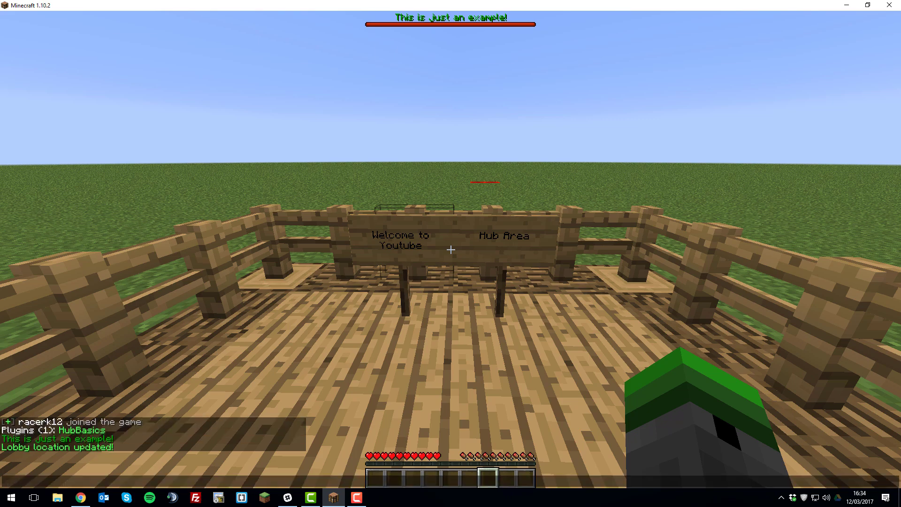
key("Escape")
Walk away and test the /hub and /lobby teleports, then run /hat for its usage
key("s")
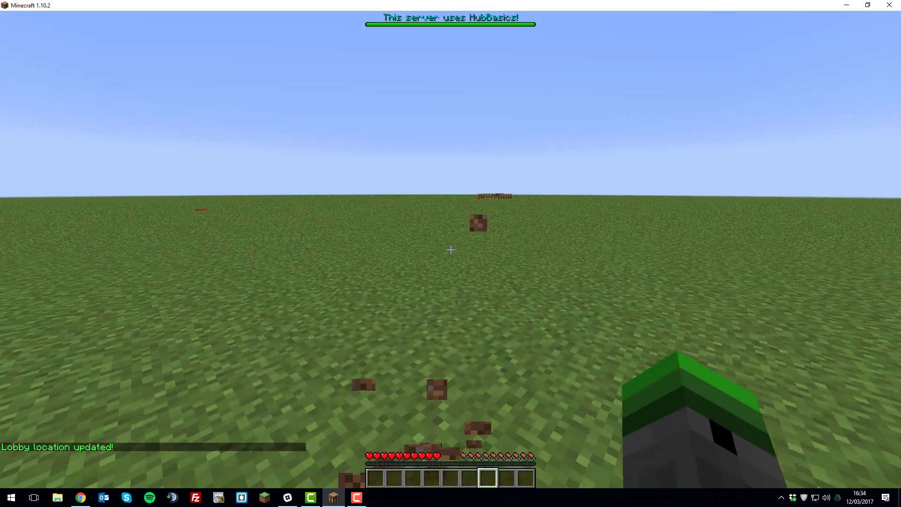
key("t")
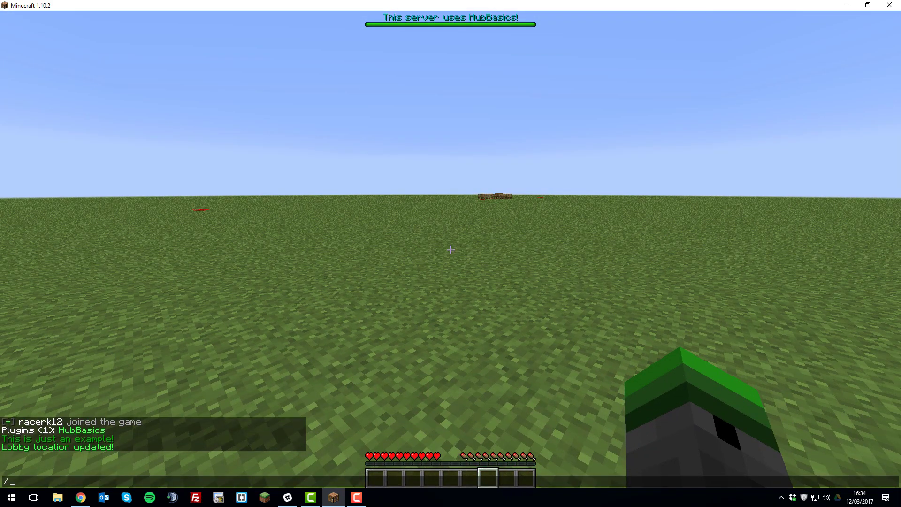
key("Return")
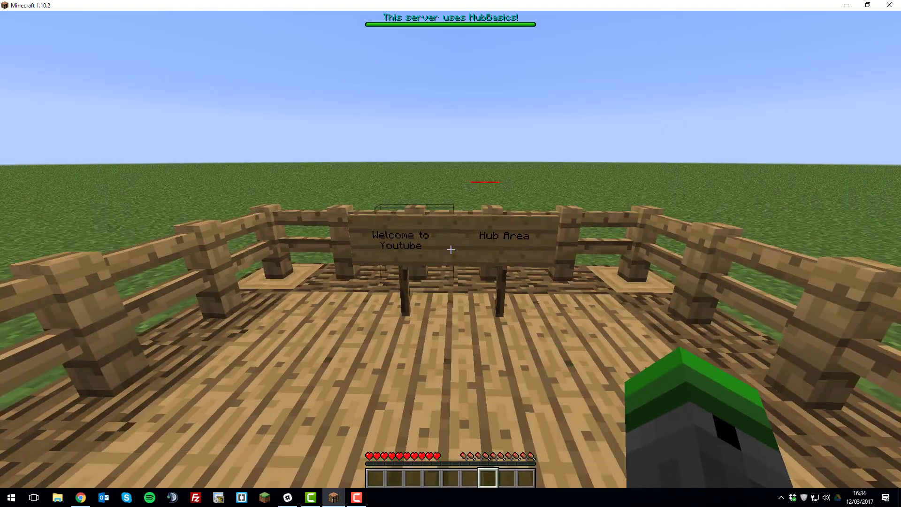
key("w")
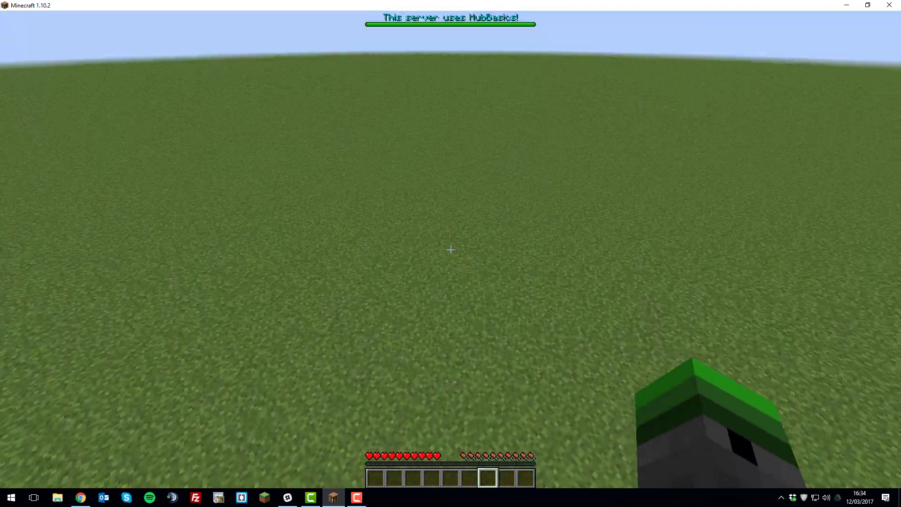
key("t")
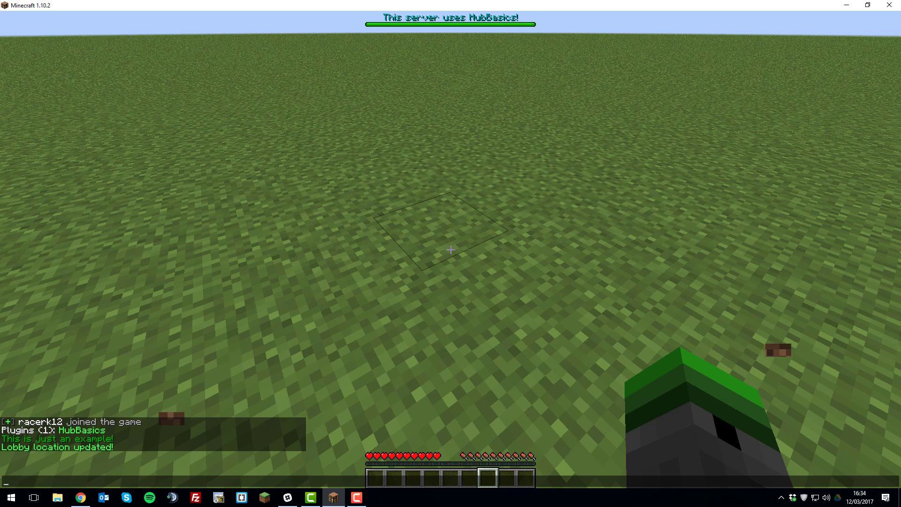
type("/lobby")
key("Return")
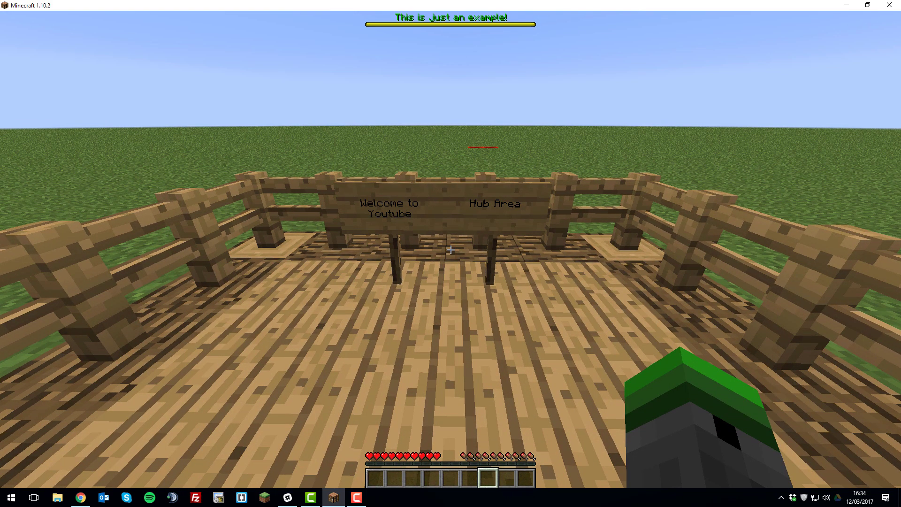
type("t")
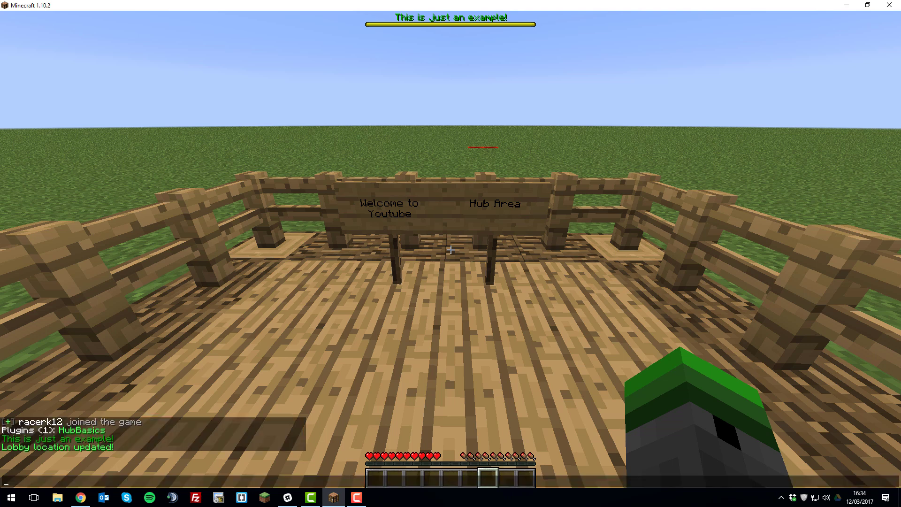
type("/hat")
key("Return")
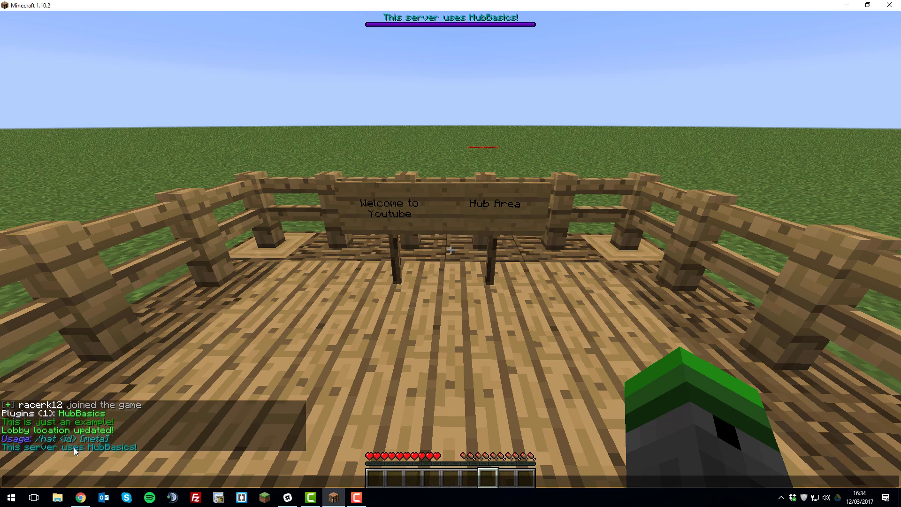
Put a stone hat (/hat 1), then a steak hat (/hat 364), on the player
type("/hat 1")
key("Return")
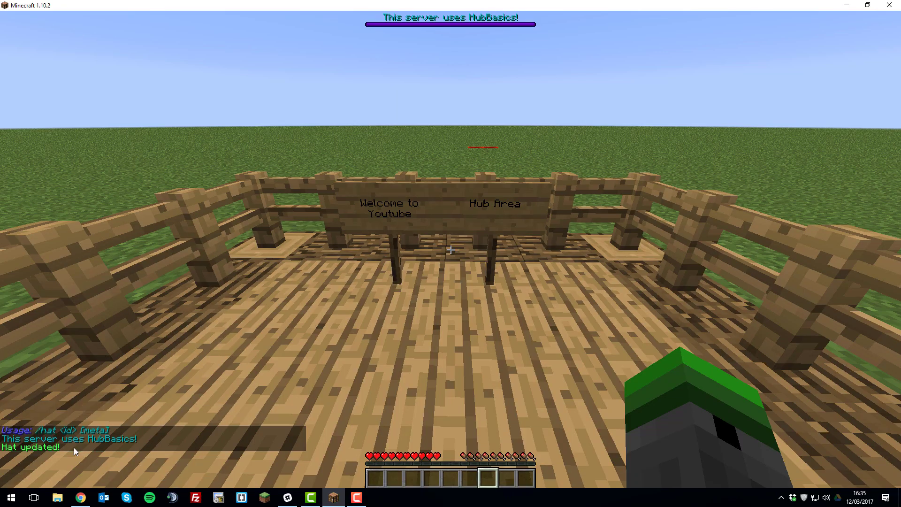
key("F5")
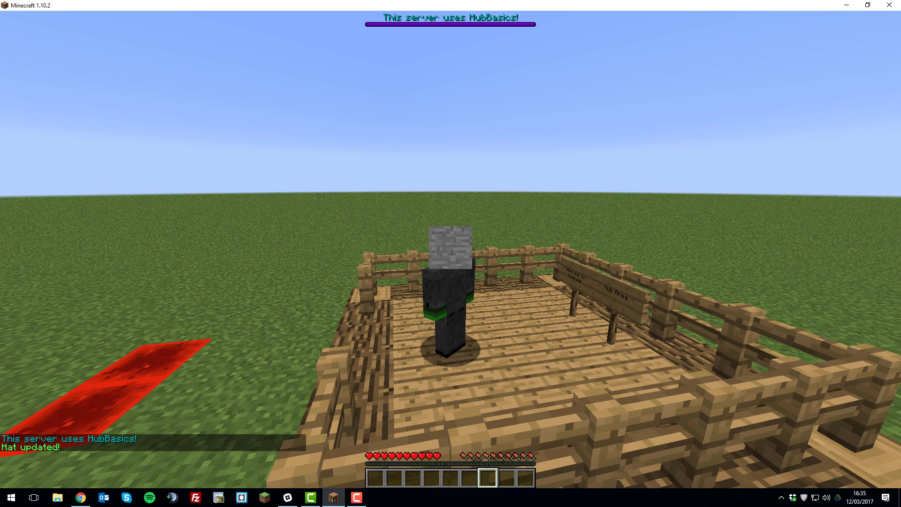
type("t")
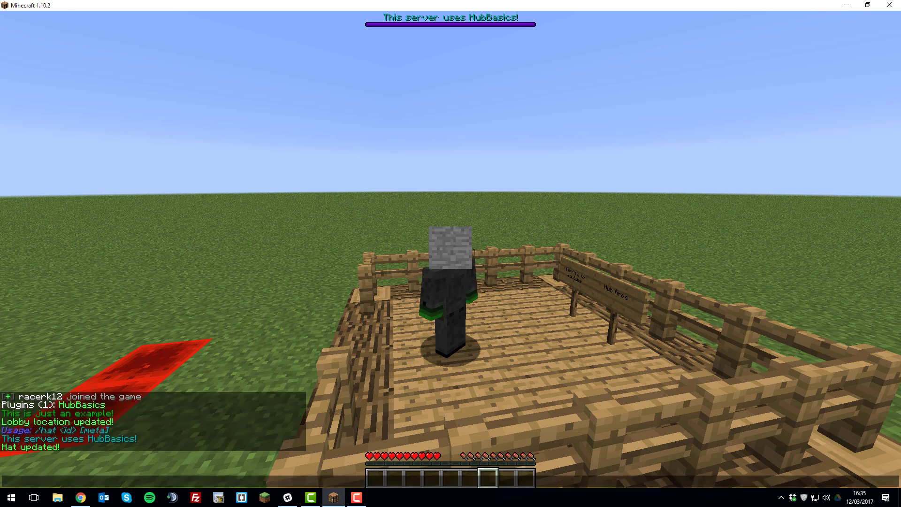
type("/hat")
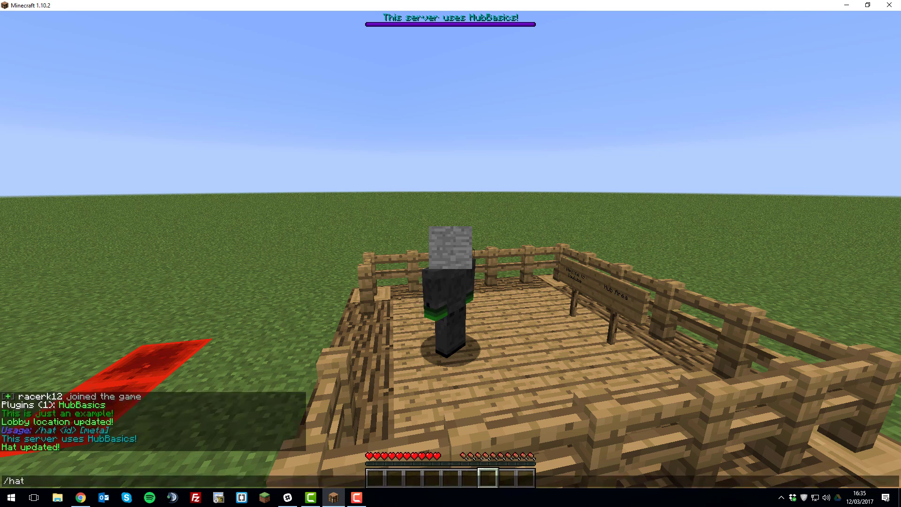
type(" 364")
key("Return")
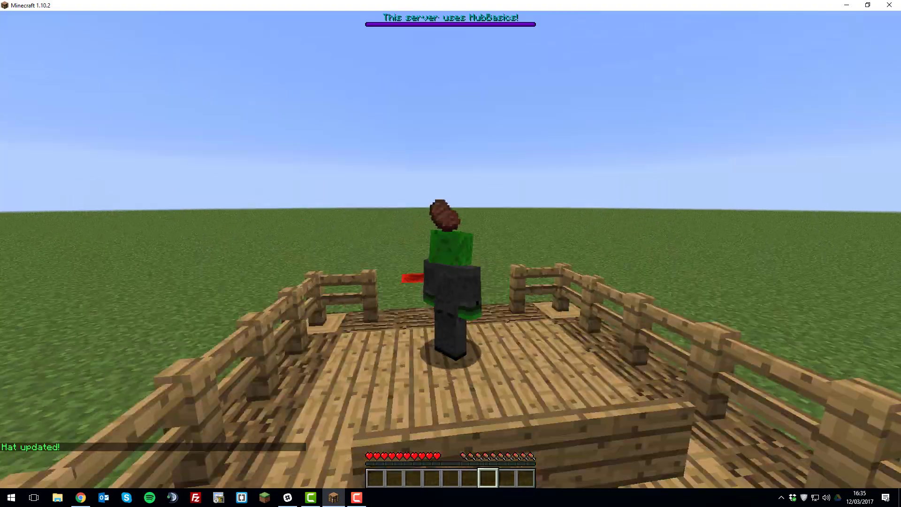
Walk onto the grass, remove the hat with /hat 0, and return to the platform
key("w")
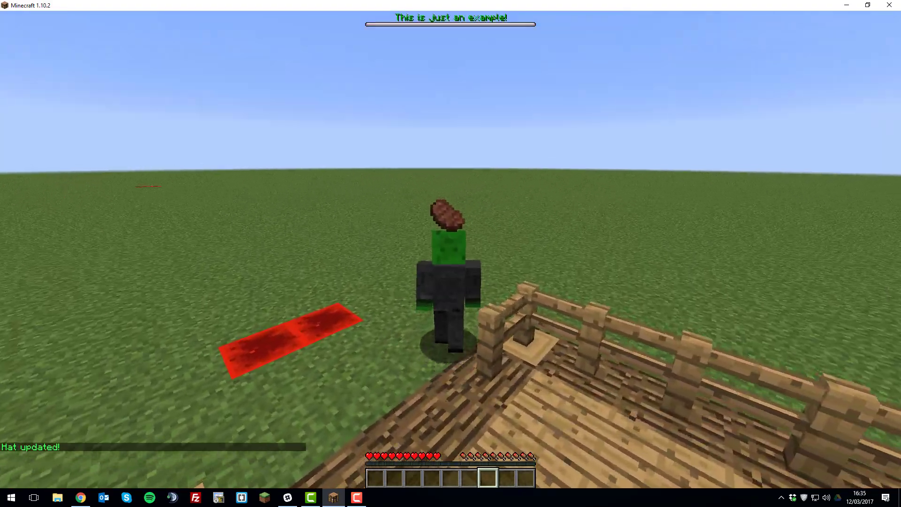
key("t")
key("Up")
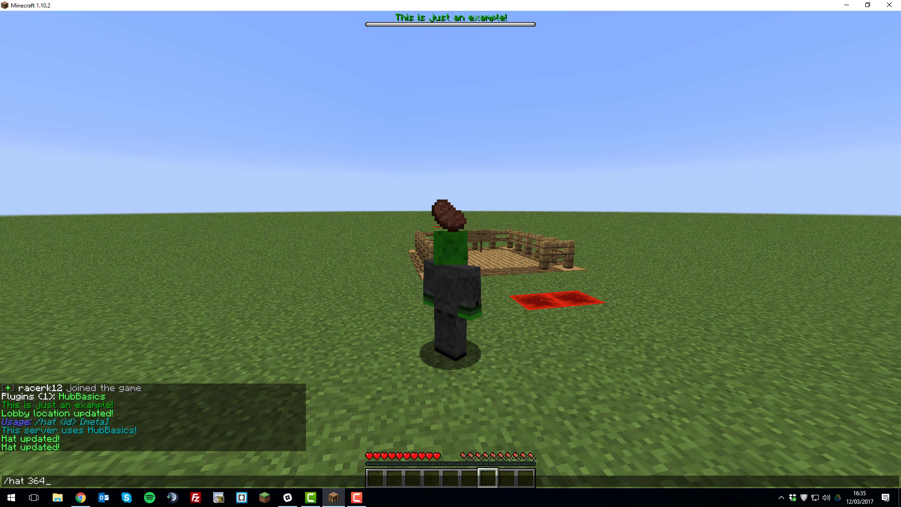
type("0")
key("Return")
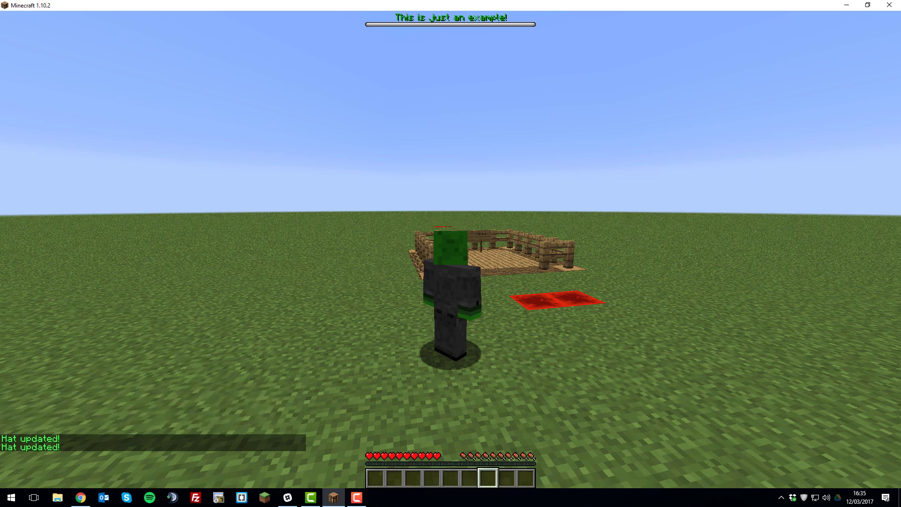
key("w")
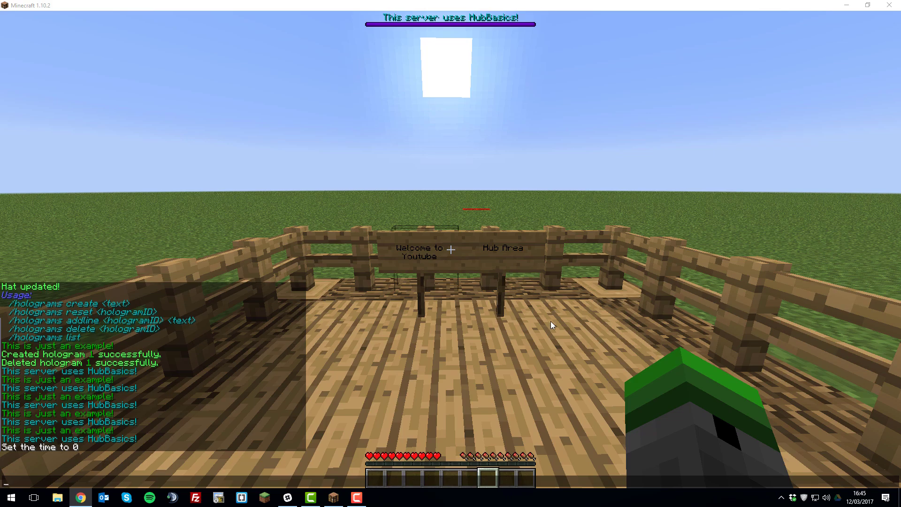
Return to the Minecraft window, close chat and walk toward the Welcome to Youtube sign
left_click(517, 305)
key("Escape")
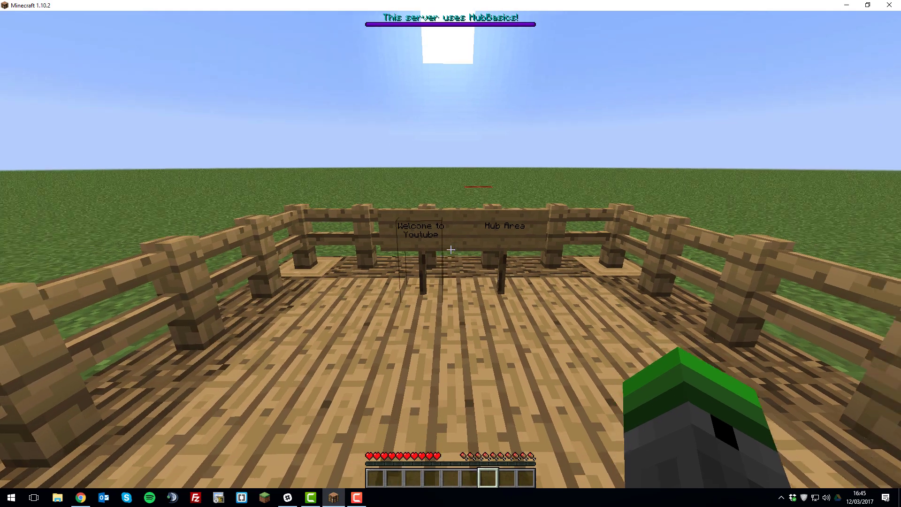
key("w")
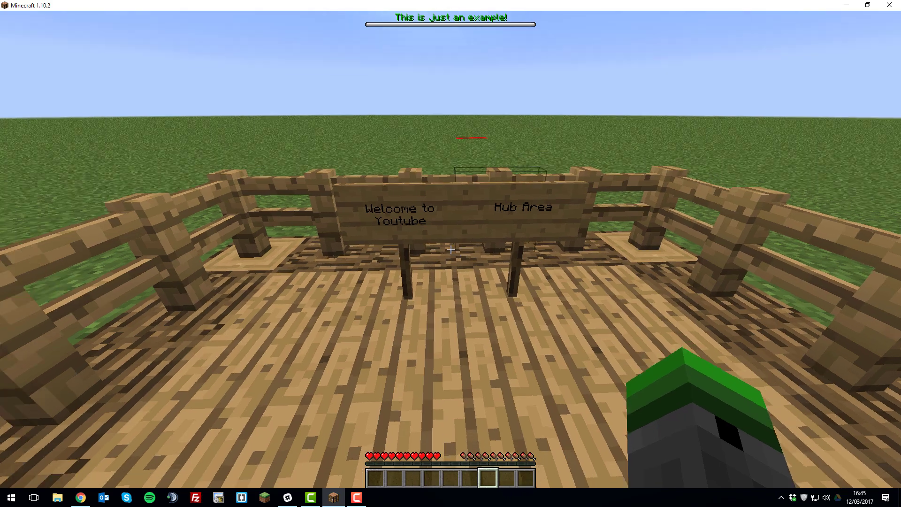
Break the Welcome to Youtube sign and run /holograms to show its usage help
key("w")
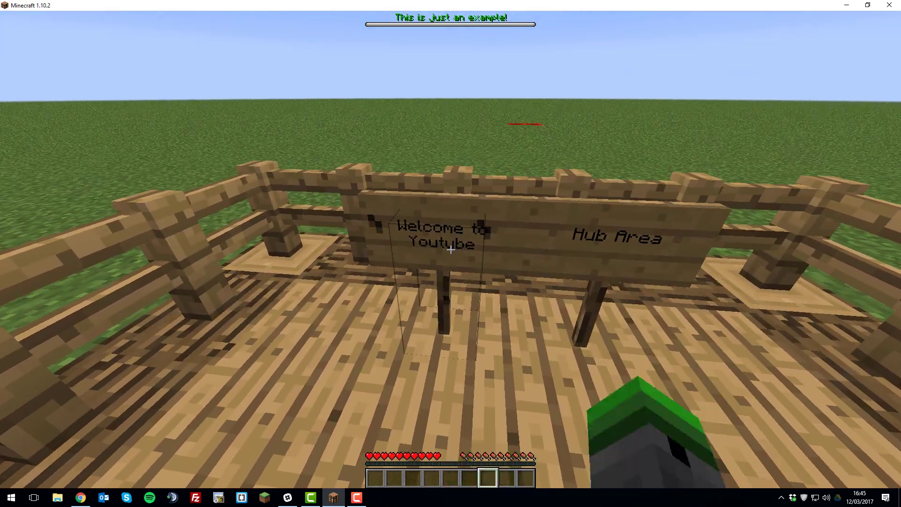
left_click_drag(451, 249, 450, 250)
key("w")
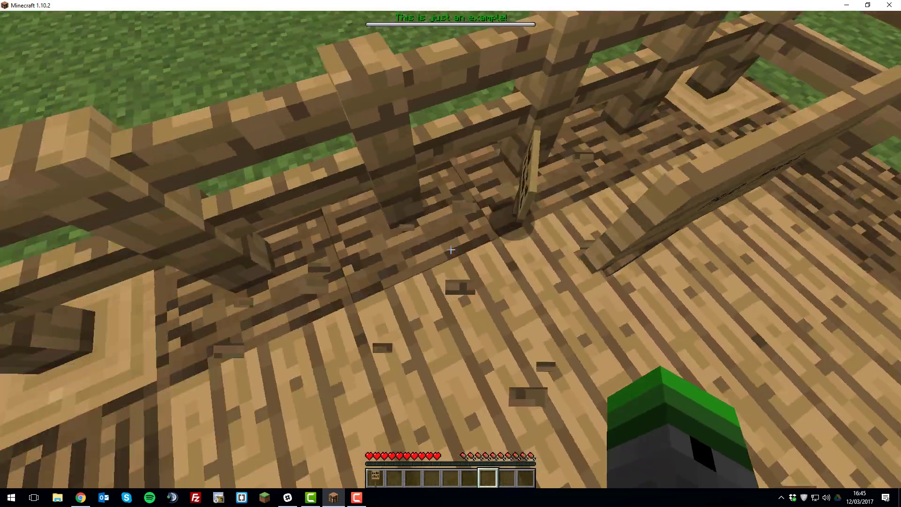
type("t/holograms")
key("Return")
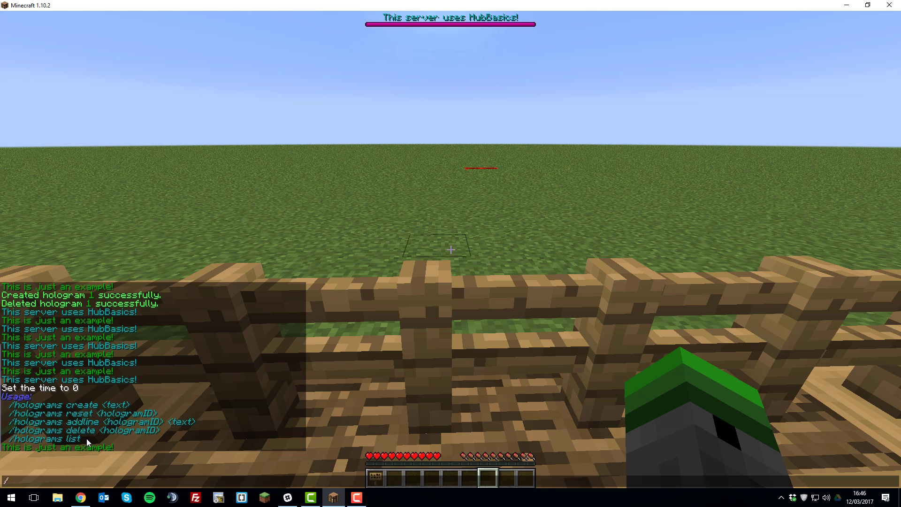
Create a hologram reading 'Welcome to my server!' with /holograms create
type("holograms create Welcome to my server!")
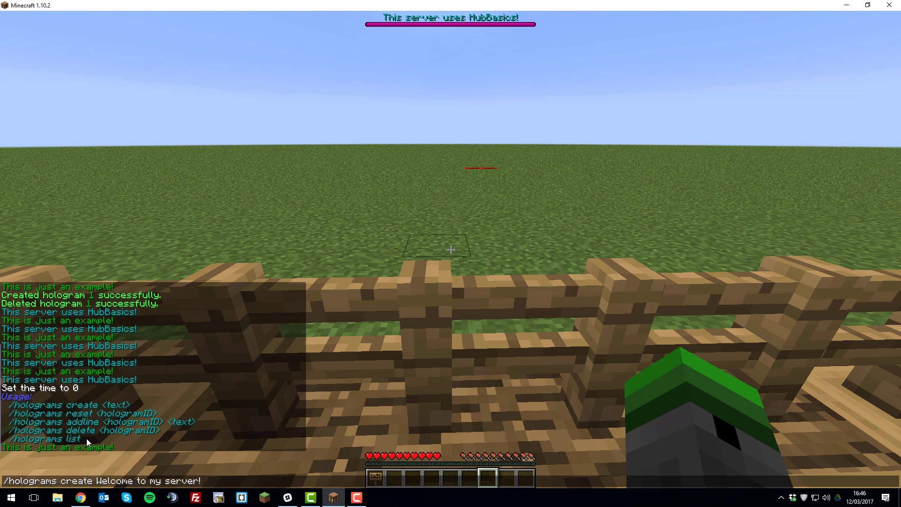
key("Return")
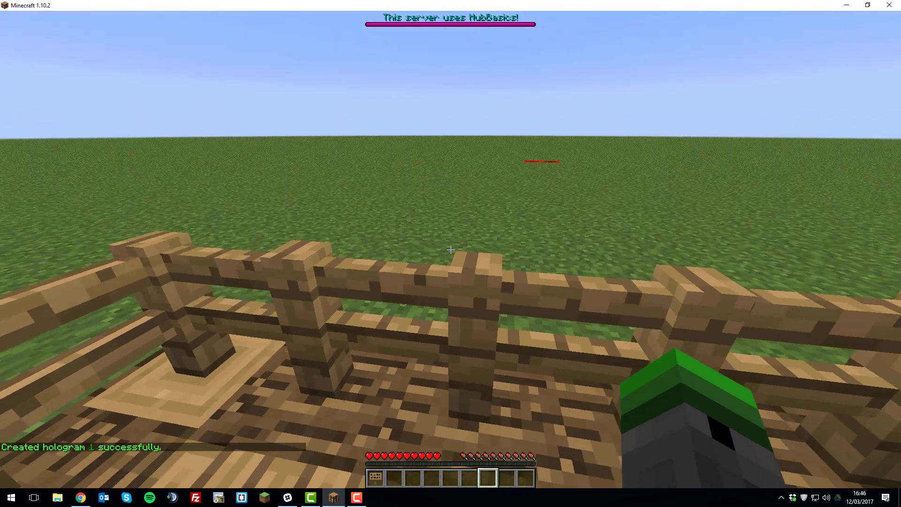
key("s")
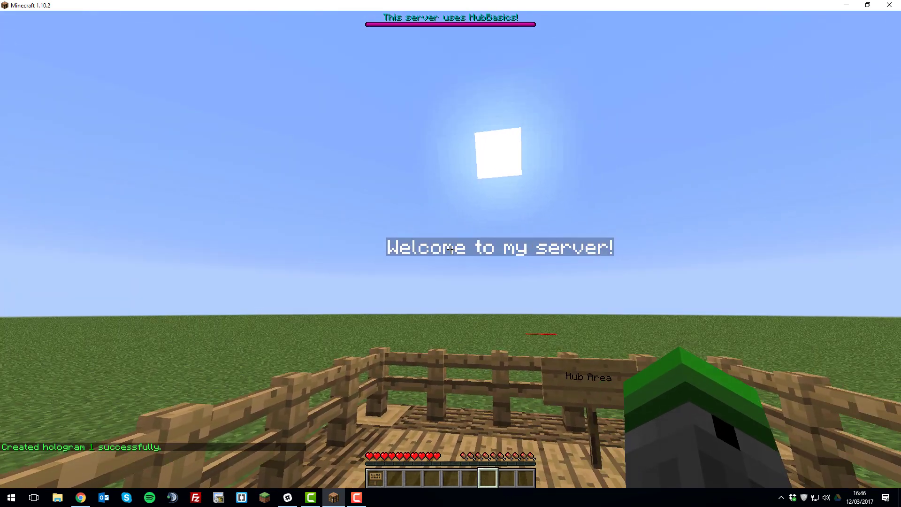
key("w")
Add line 'Make sure you have &bfun!' to hologram 1, colouring fun cyan
key("t")
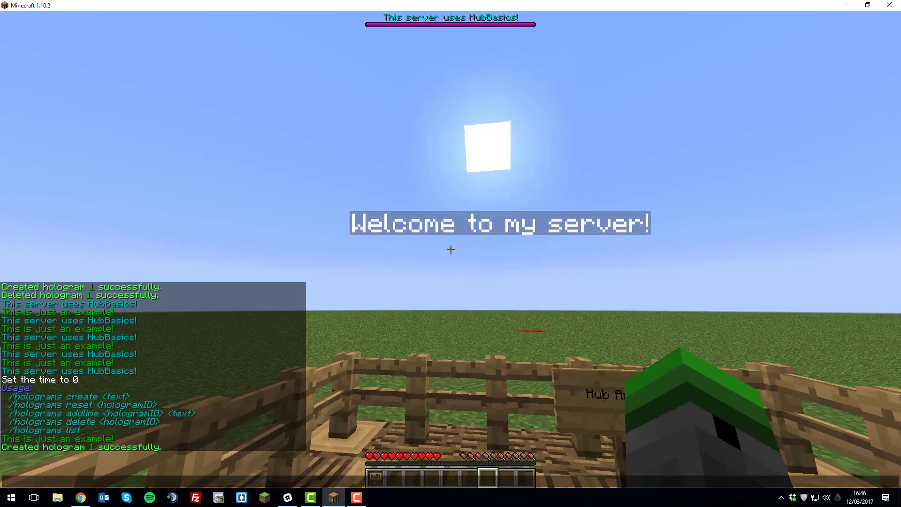
type("/")
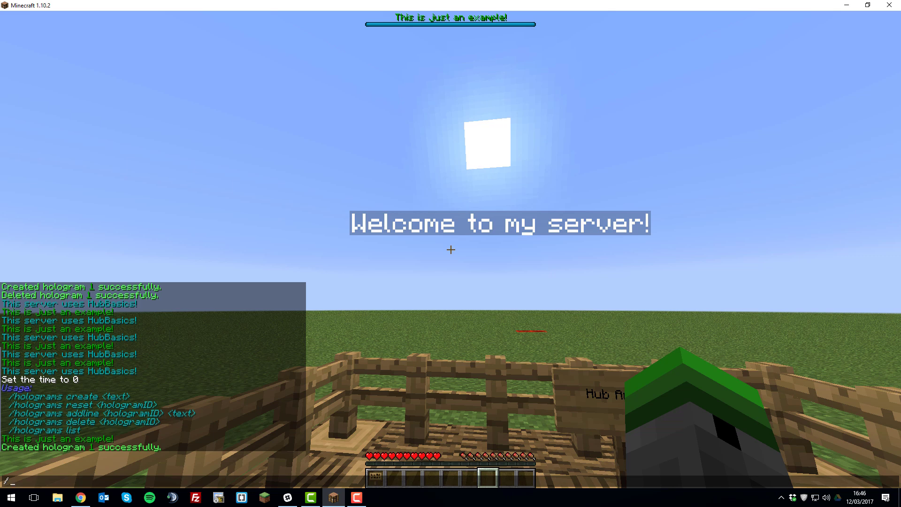
type("holograms addline")
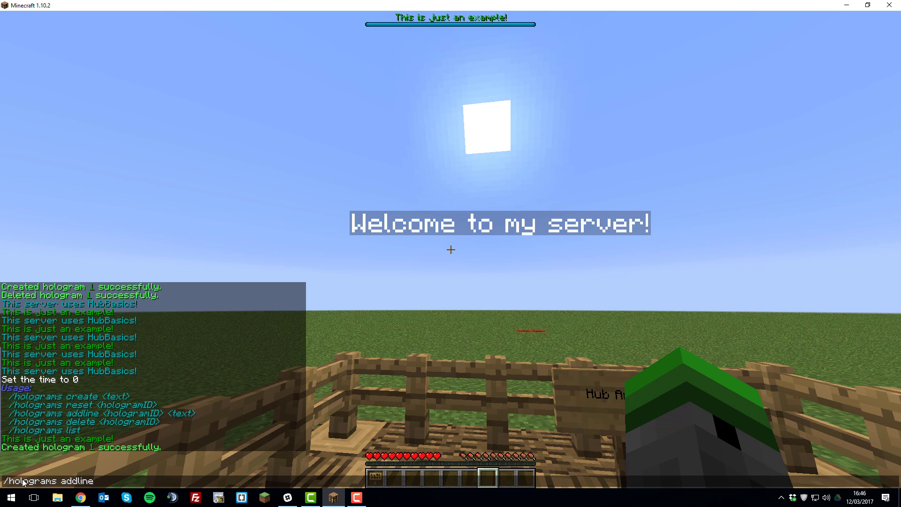
type("1")
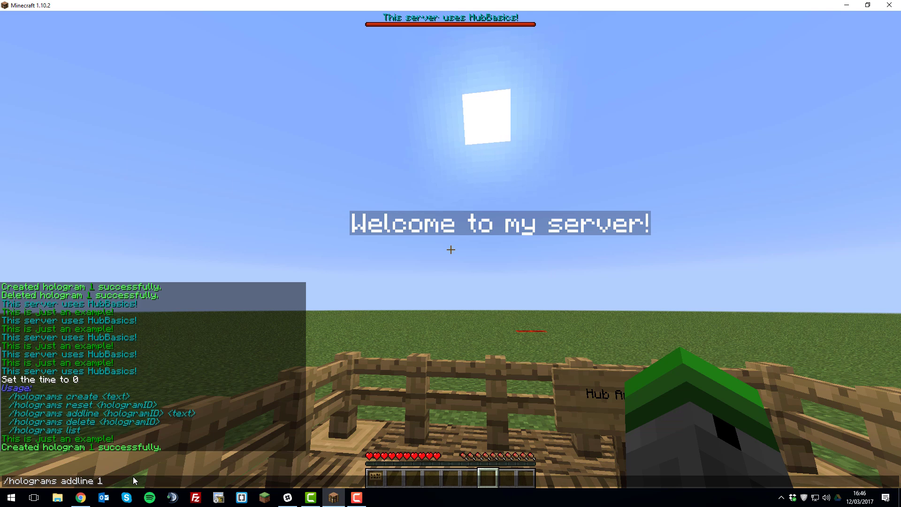
type("Make sure you have fun!")
key("Left")
key("Left")
key("Left")
key("Left")
type("&b")
key("Return")
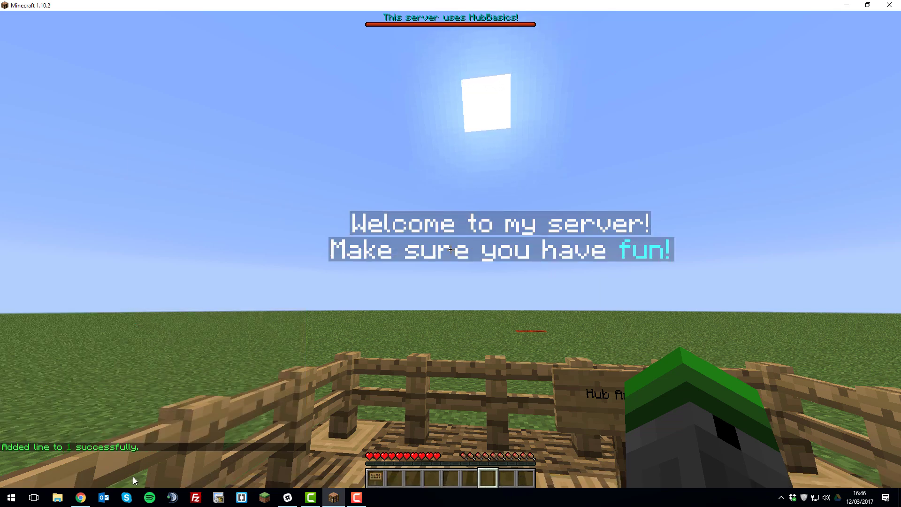
key("s")
key("s")
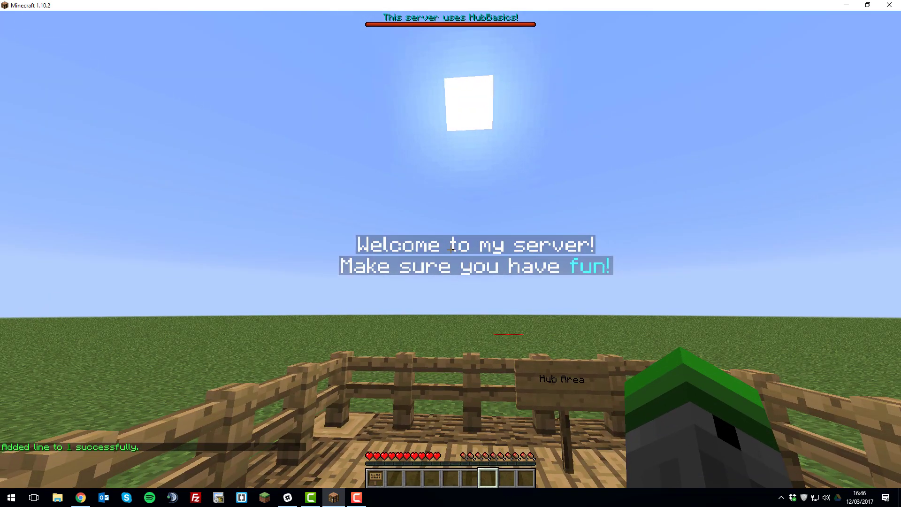
key("slash")
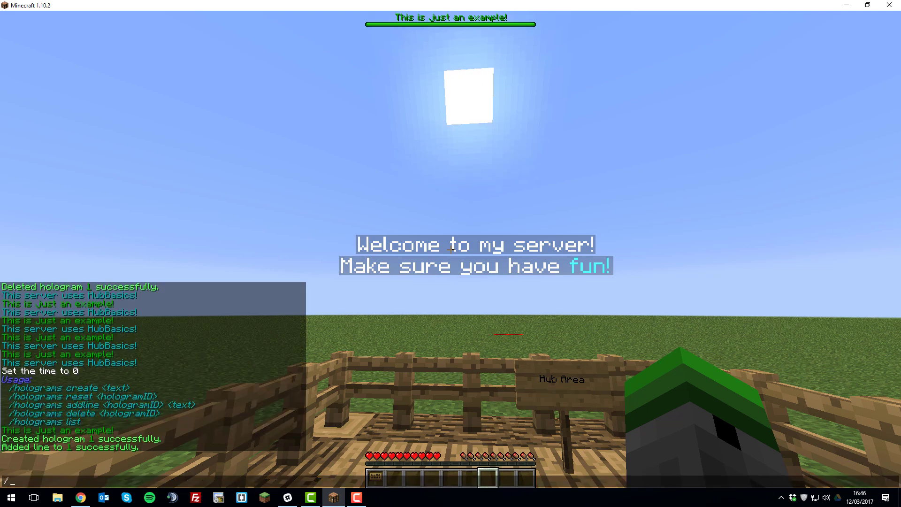
Run /holograms delete 1 to remove the Welcome to my server! hologram
key("Escape")
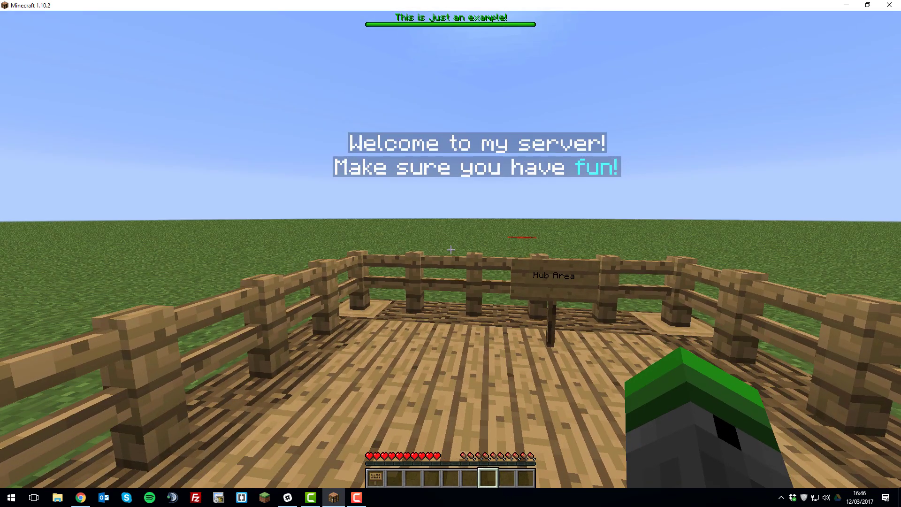
type("t/holograms delete 1")
key("Return")
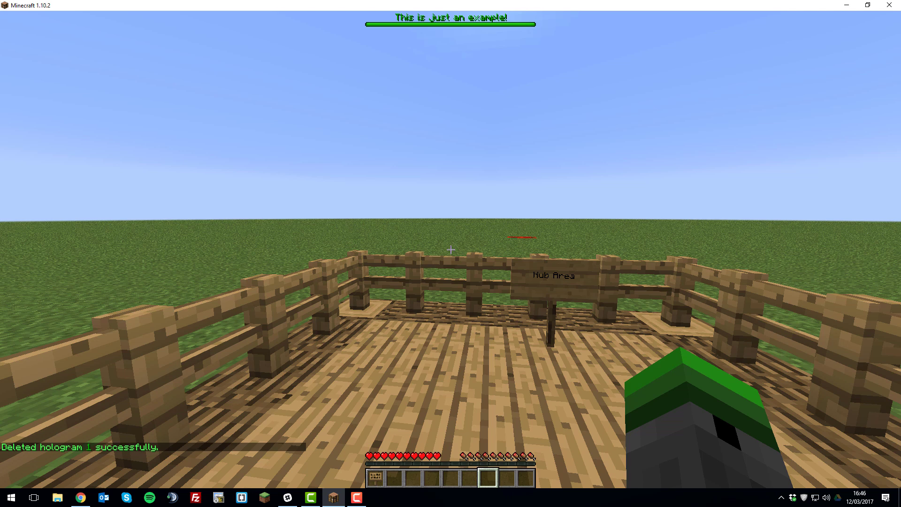
key("t")
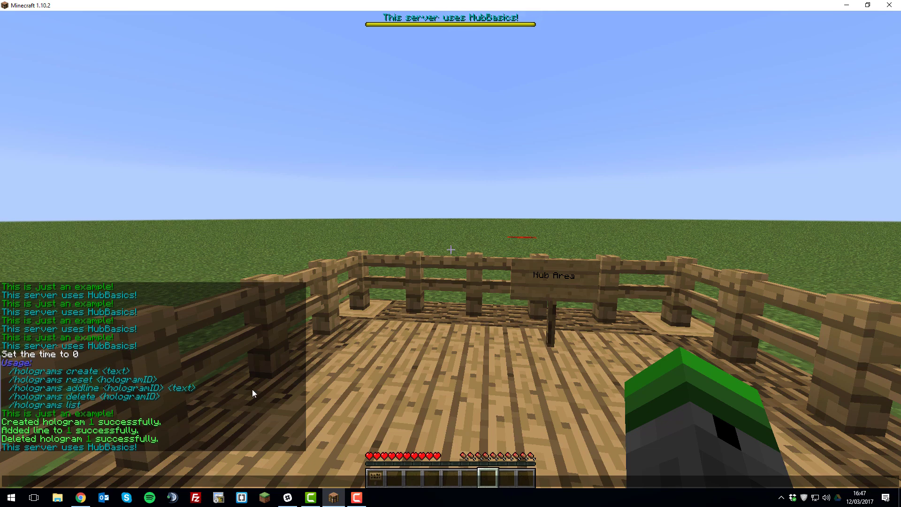
key("Escape")
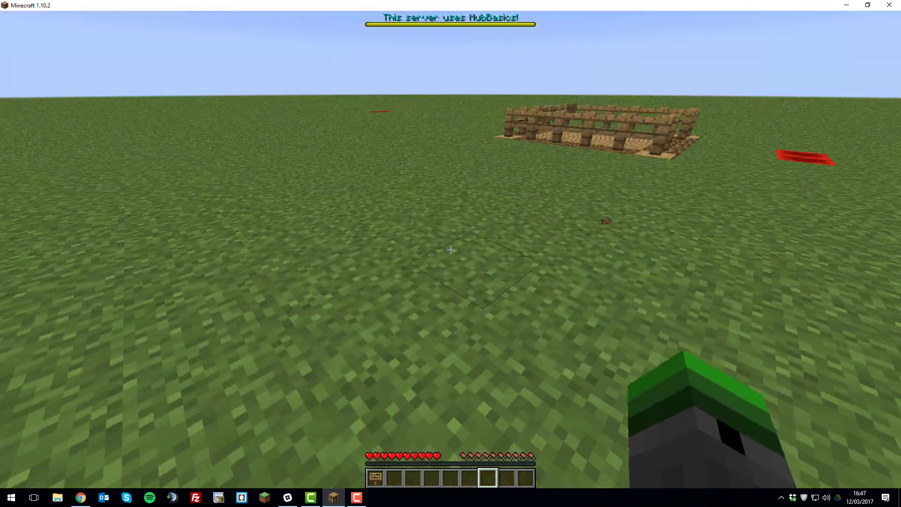
Create a pvparena warp with /setwarp and teleport back to it with /warp pvparena
type("t/setwarp pvp")
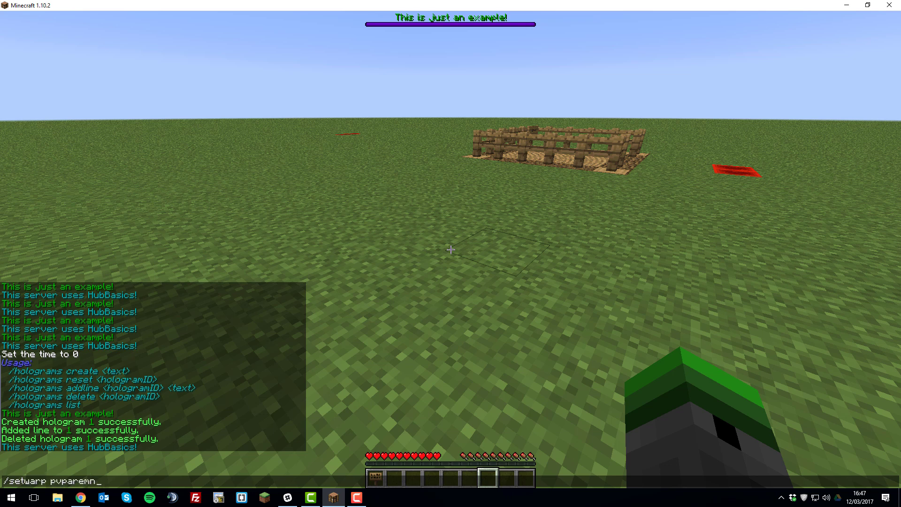
type("arena")
key("Return")
key("w")
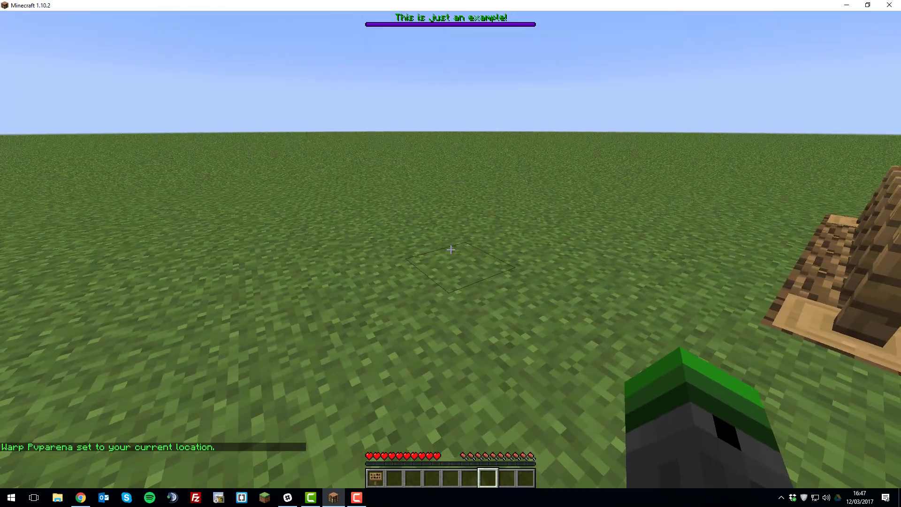
key("slash")
type("warp pvparena")
key("Return")
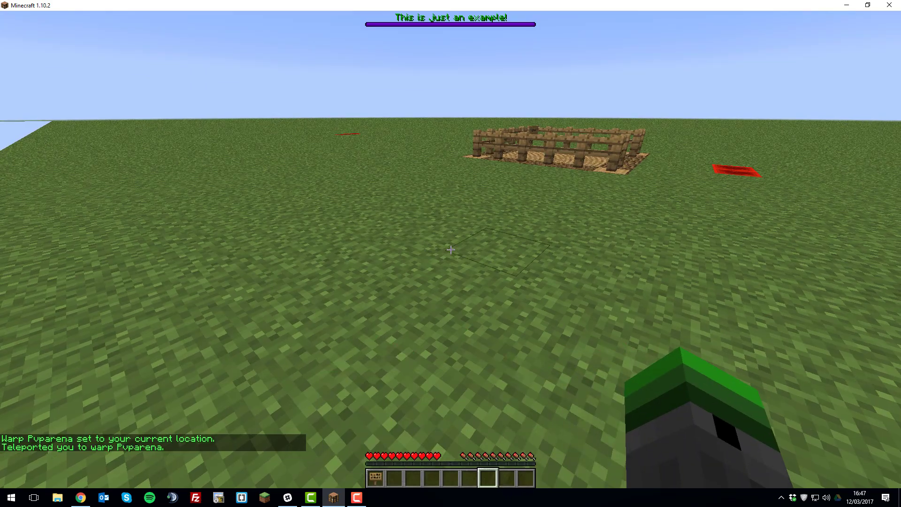
List the warps with /warp, showing pvparena, then walk onto the Hub Area platform
key("w")
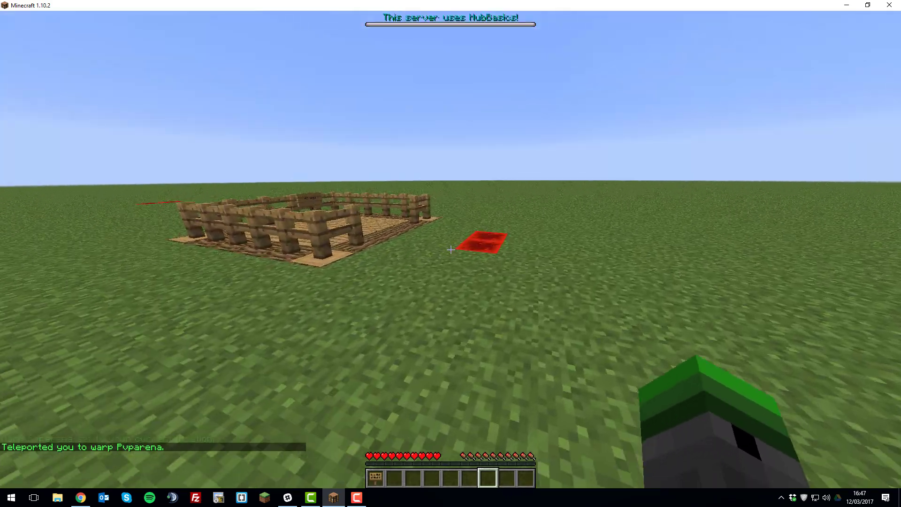
type("t")
type("/warps")
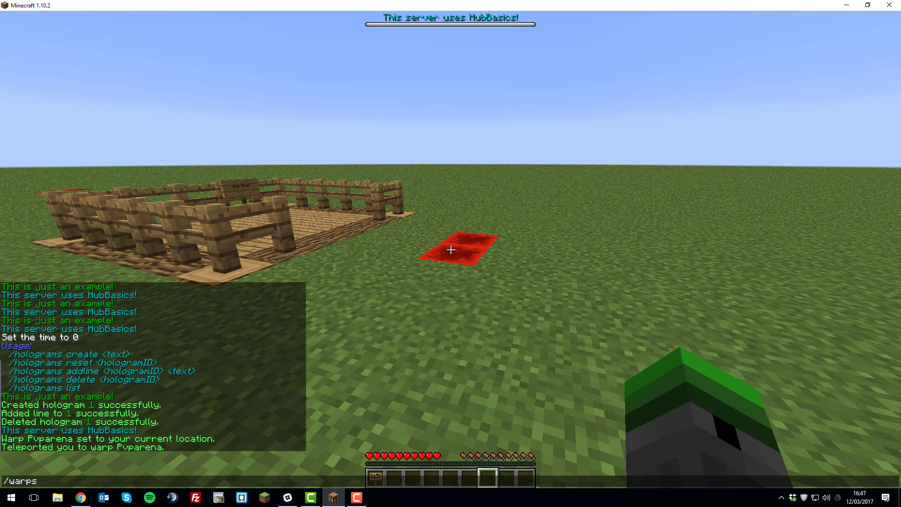
key("Return")
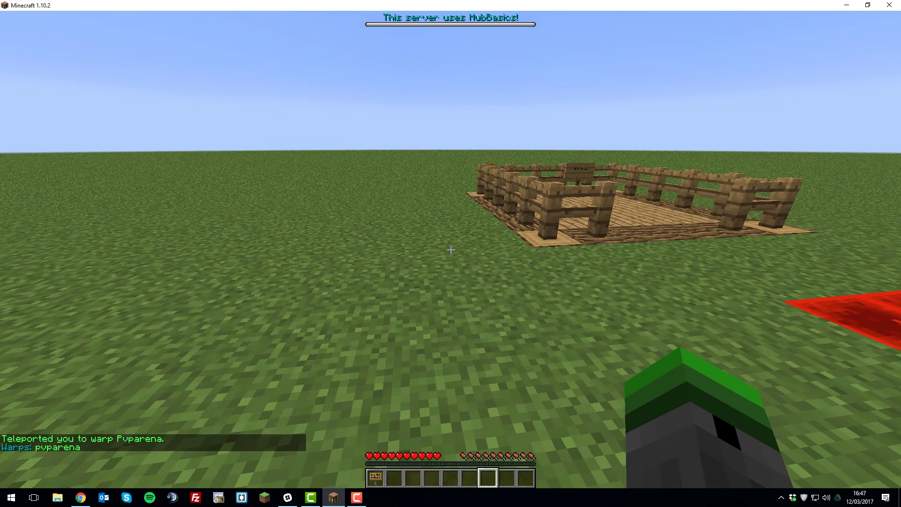
key("t")
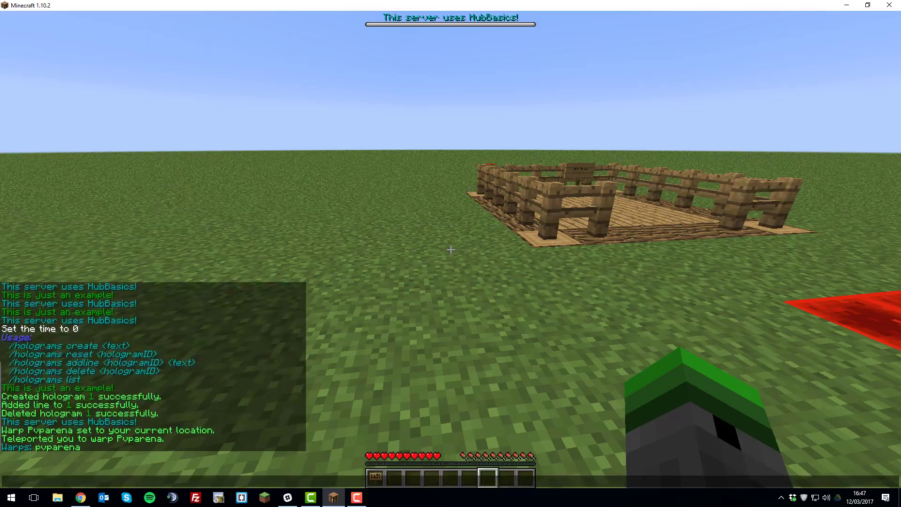
key("Escape")
key("w")
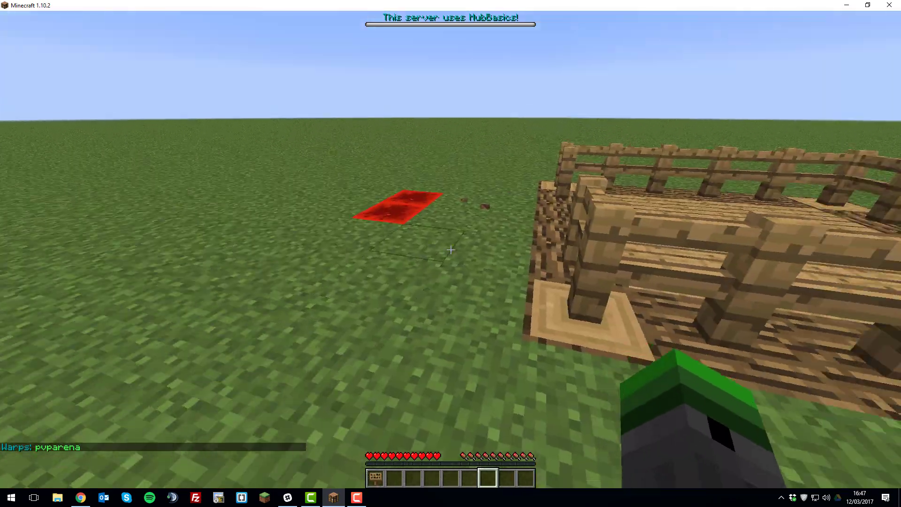
key("w")
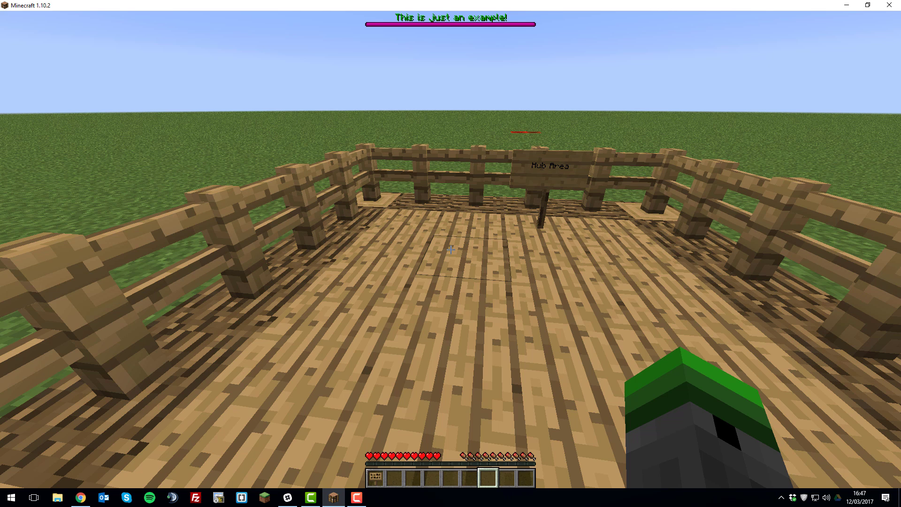
Close the Minecraft chat, then walk off and back onto the Hub Area platform to view it
key("t")
key("alt+Tab")
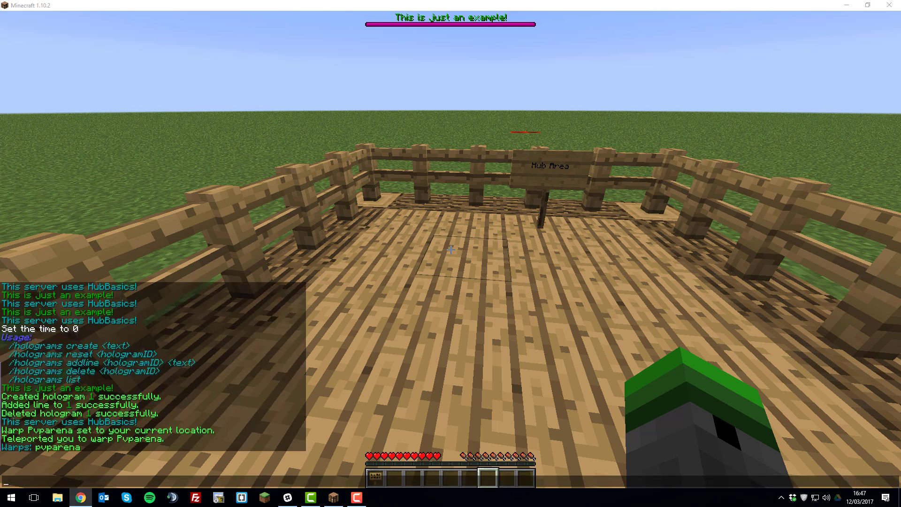
left_click(587, 277)
key("Escape")
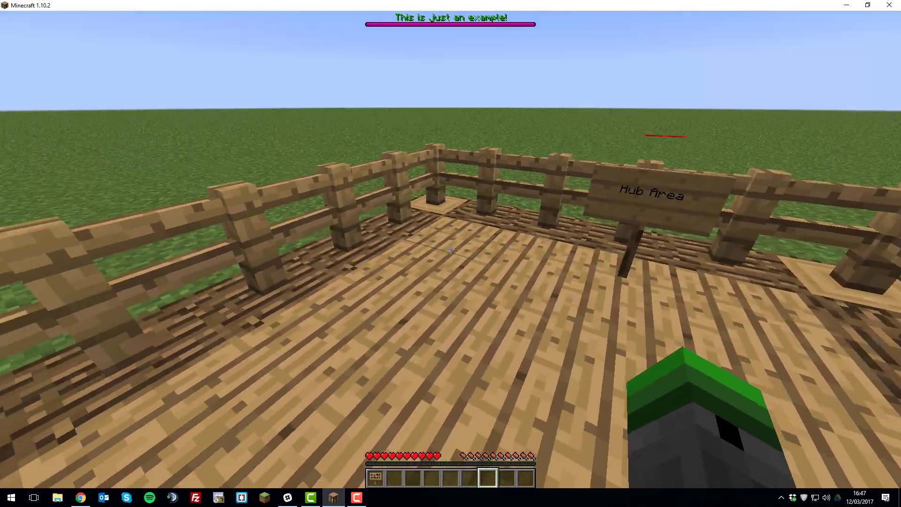
key("w")
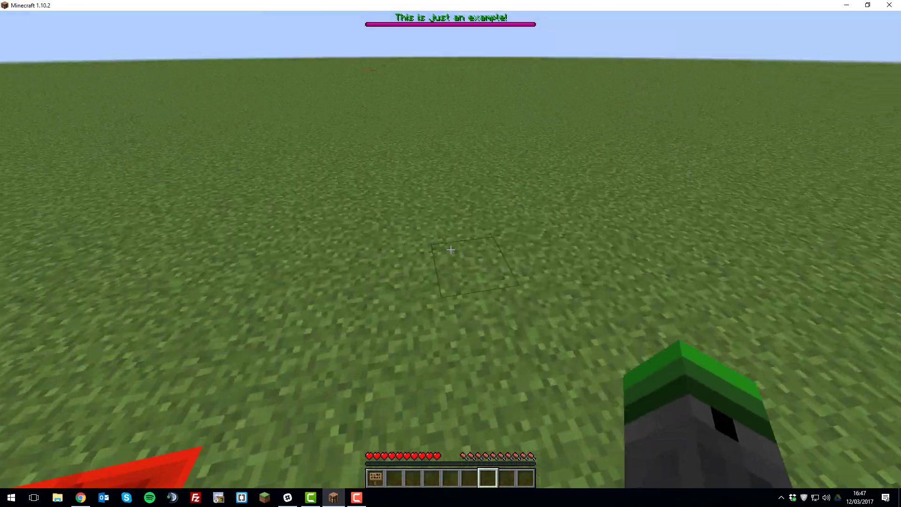
key("w")
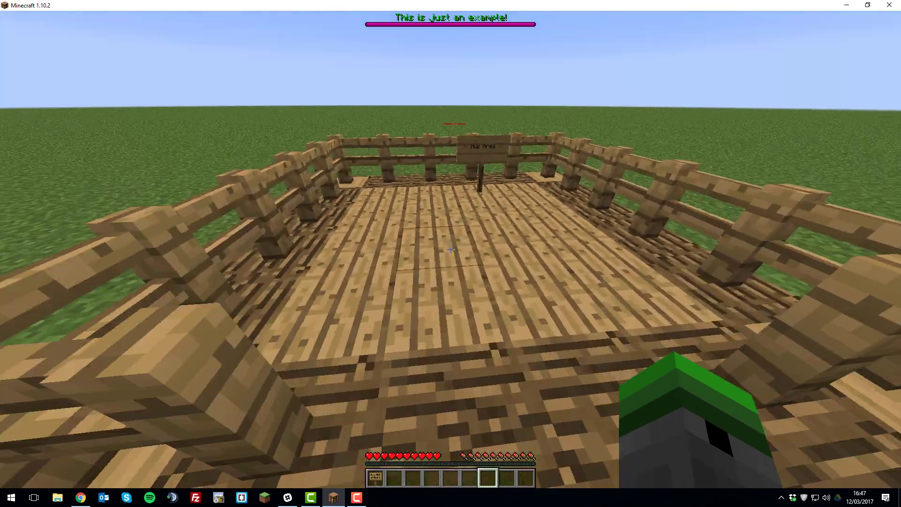
key("s")
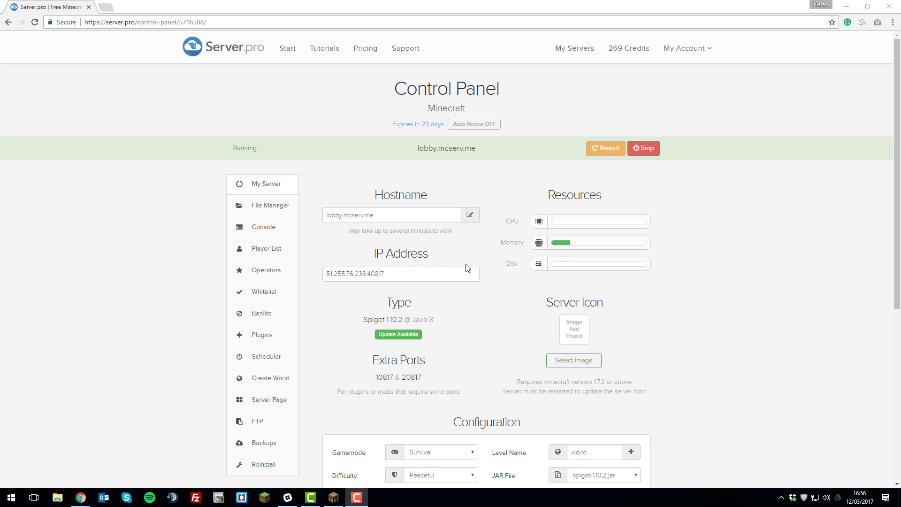
Browse the file manager to the plugins/HubBasics folder
left_click(285, 211)
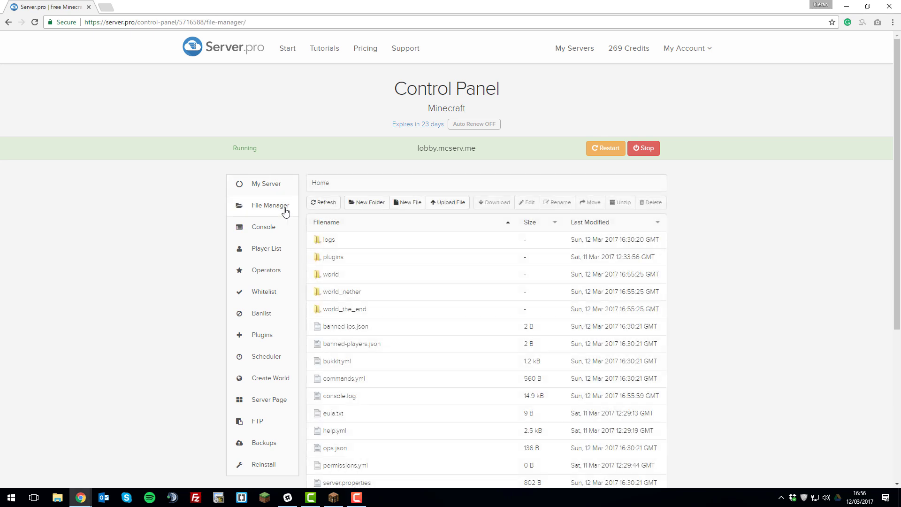
left_click(334, 258)
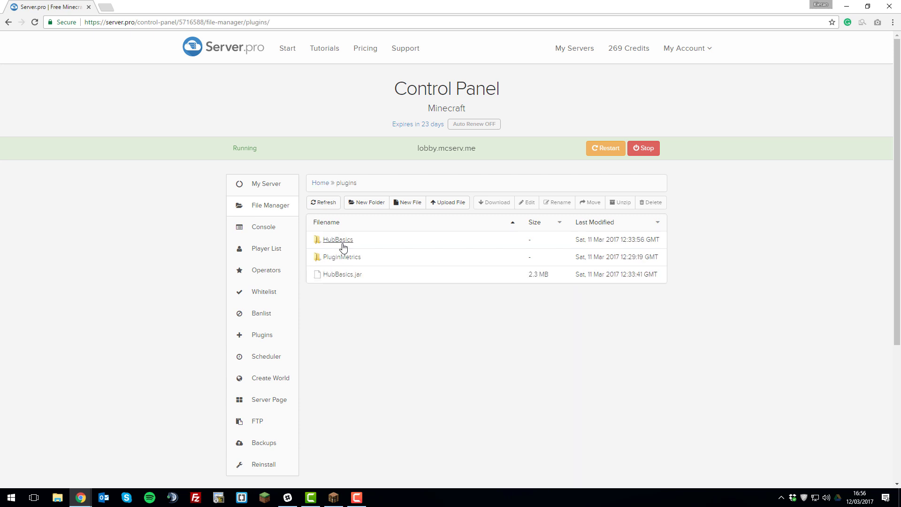
left_click(340, 241)
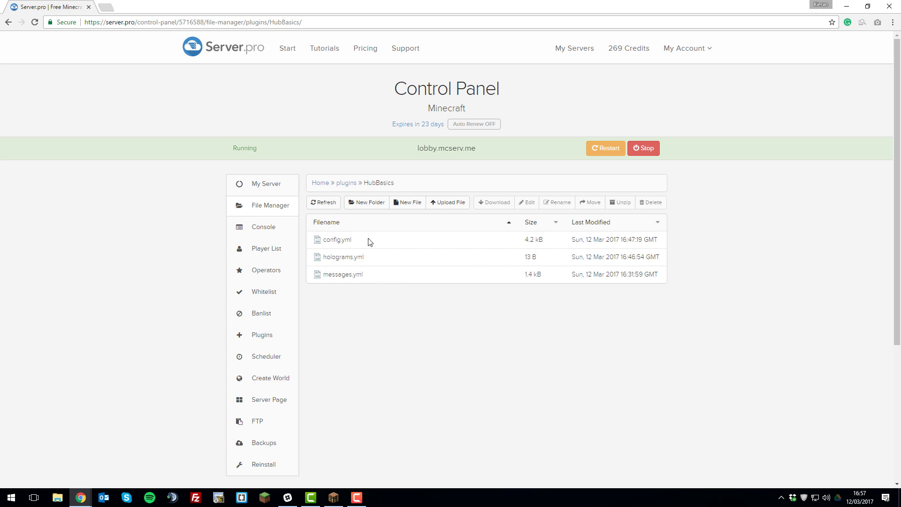
Open HubBasics' config.yml and look over its top settings
left_click(338, 240)
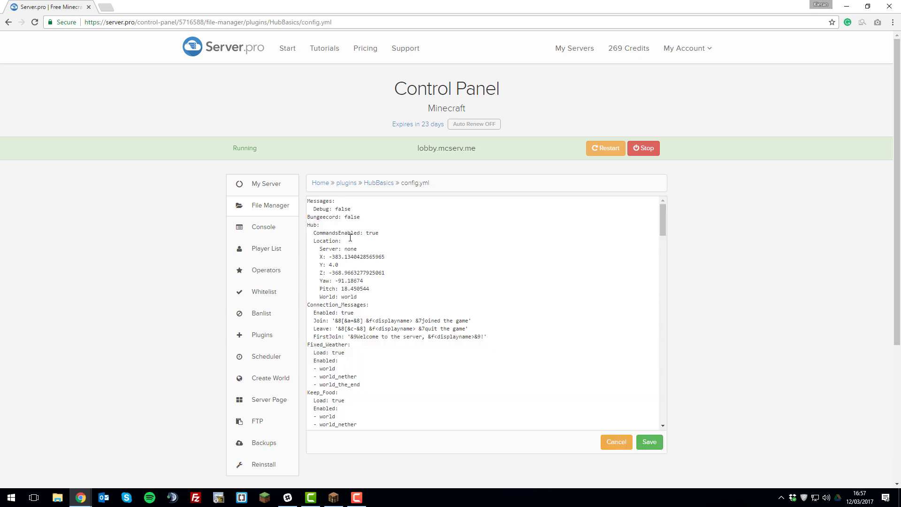
scroll(347, 242, "down", 14)
scroll(345, 245, "down", 10)
scroll(370, 289, "up", 15)
scroll(368, 291, "up", 8)
Try setting Bungeecord to true and the hub Server to lobby
double_click(353, 216)
type("true")
left_click(309, 224)
double_click(356, 249)
type("lobby")
Revert Bungeecord to false and the hub Server to none
double_click(352, 217)
type("false")
double_click(348, 249)
type("none")
scroll(359, 281, "down", 2)
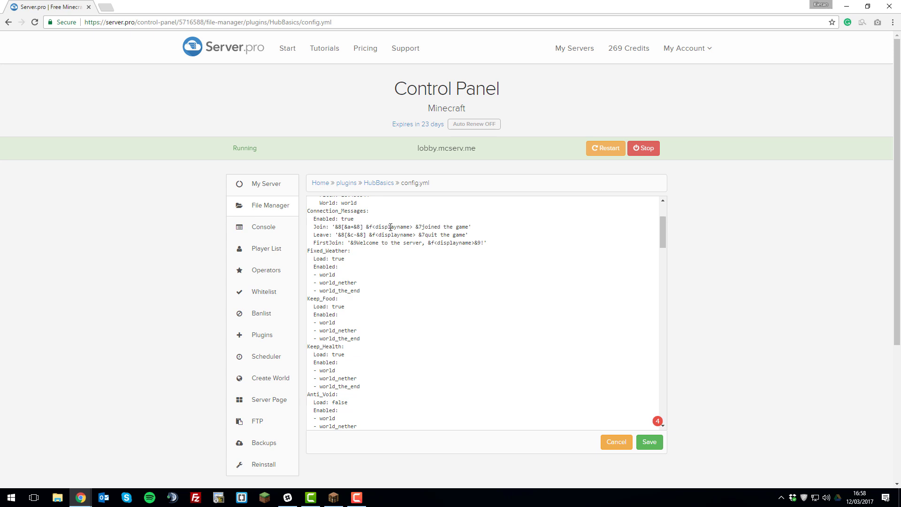
Replace 'game' with 'server today' in the Join message, then review the rest of config.yml
left_click(352, 227)
left_click_drag(469, 226, 456, 227)
type("server today")
left_click_drag(499, 227, 493, 225)
left_click(482, 235)
scroll(378, 256, "down", 1)
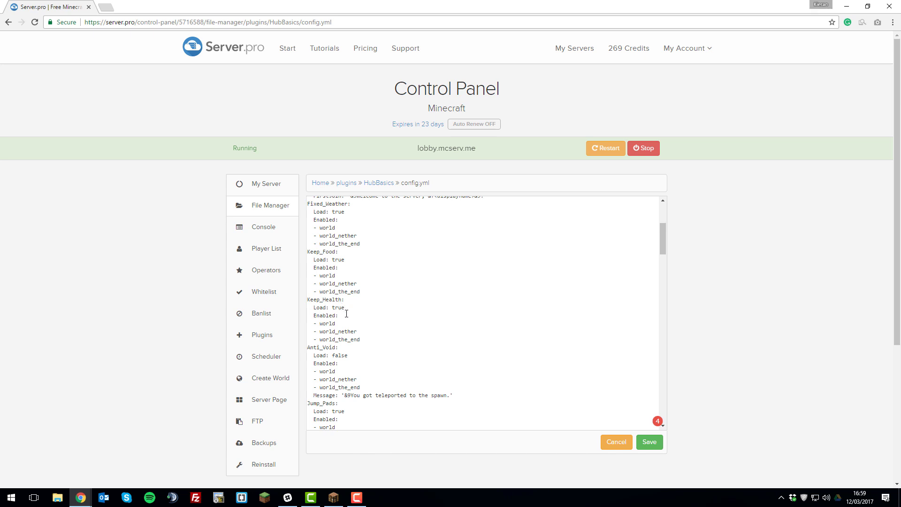
scroll(346, 313, "down", 2)
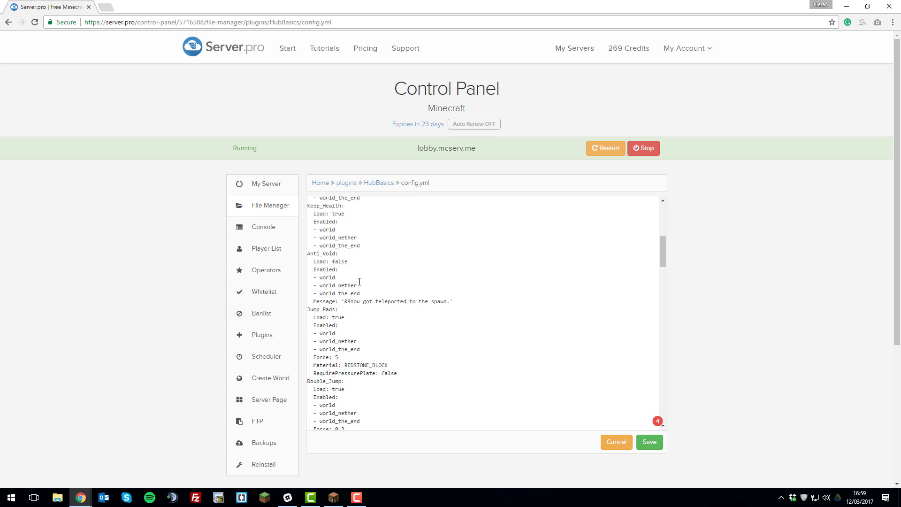
scroll(360, 281, "down", 2)
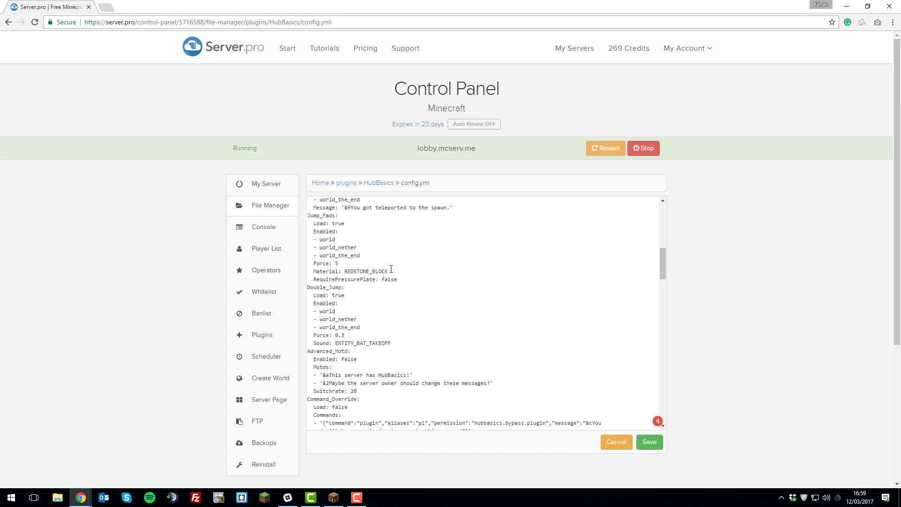
Set the Jump_Pads Force to 2
left_click(359, 265)
key("BackSpace")
type("10")
key("BackSpace")
key("BackSpace")
type("5")
key("BackSpace")
type("2")
Set Double_Jump Force to 1, keeping Load true, and set Advanced_Motd Enabled to true
scroll(345, 291, "down", 1)
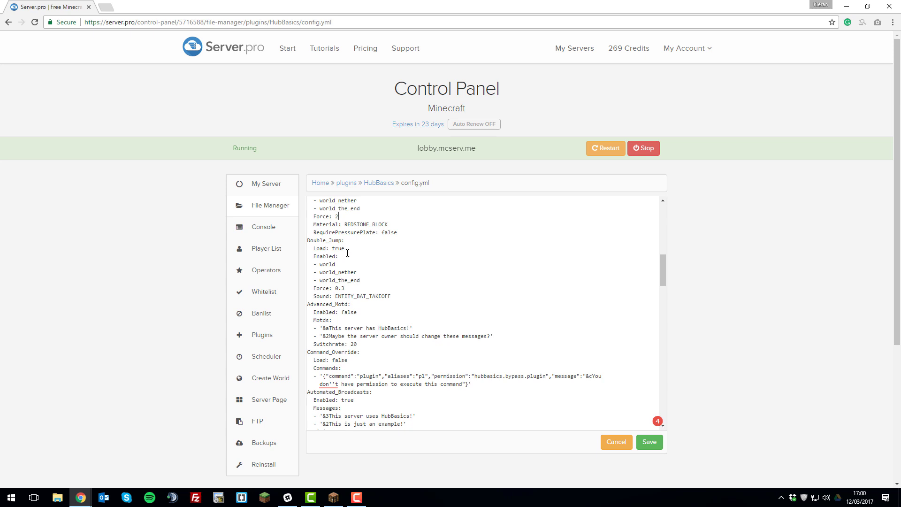
double_click(337, 249)
type("false")
double_click(338, 249)
type("true")
key("BackSpace")
type("6")
key("BackSpace")
key("BackSpace")
type("1")
scroll(339, 297, "down", 2)
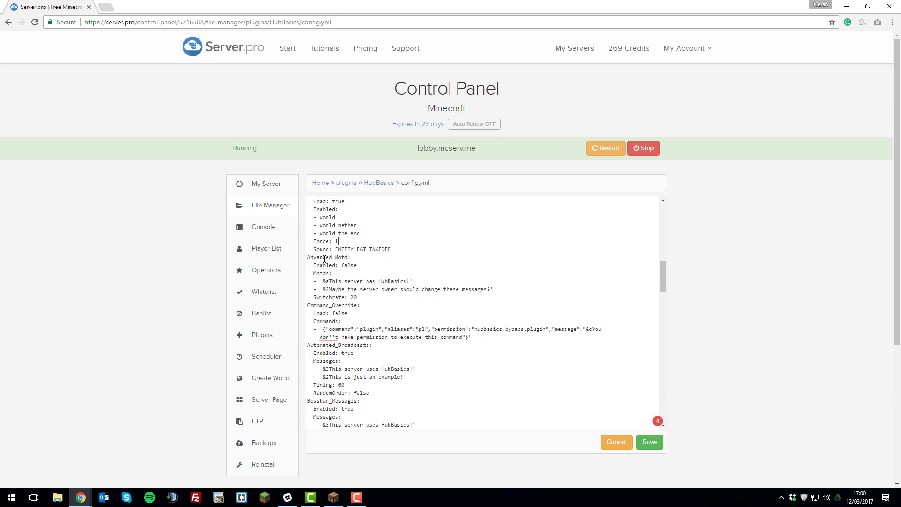
double_click(347, 266)
type("true")
Replace the first MOTD entry with 'Giveaway at 6 o'clock'
left_click_drag(410, 281, 331, 279)
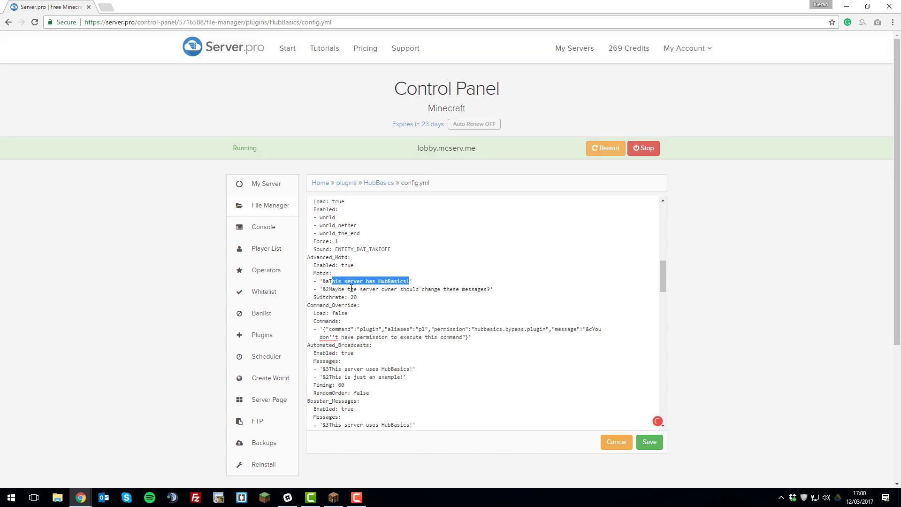
key("BackSpace")
key("BackSpace")
type("Giveaway to")
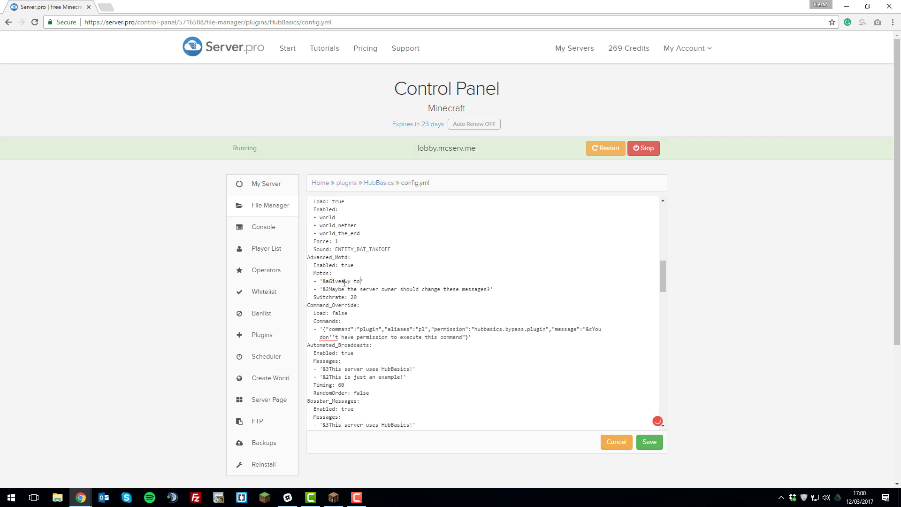
key("BackSpace")
key("BackSpace")
type("ay at 6 o'clock")
Draft extra MOTD lines ('Join our server! and have fun', 'My server is awesome'), then delete them
left_click_drag(491, 289, 330, 289)
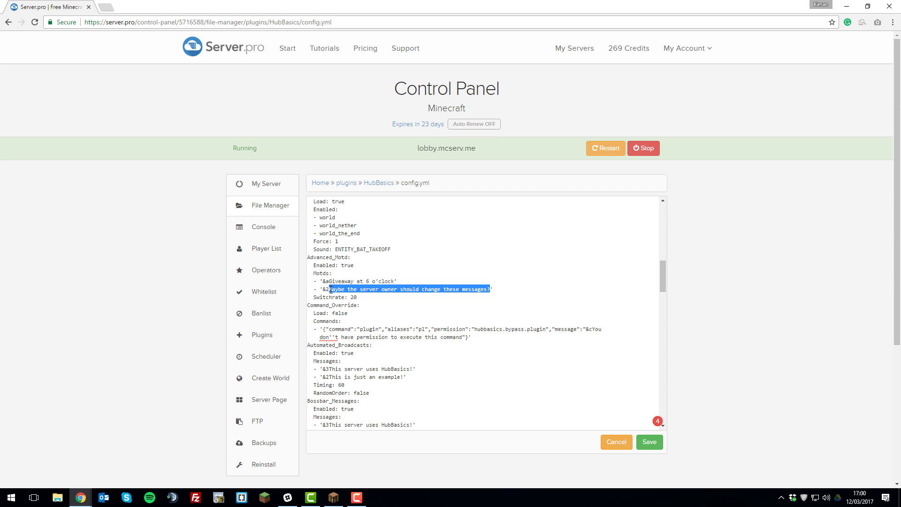
type("Join our server!")
key("BackSpace")
type("and have fun")
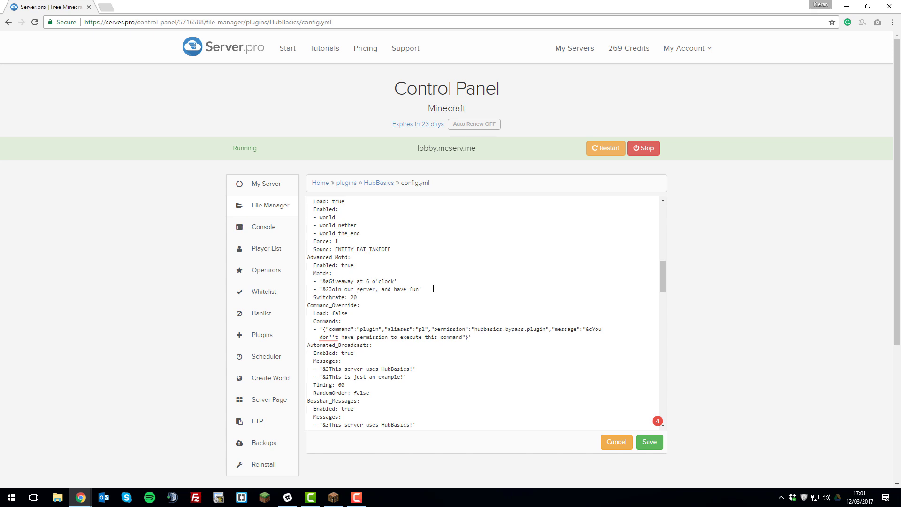
key("Return")
type("-")
scroll(436, 289, "up", 1)
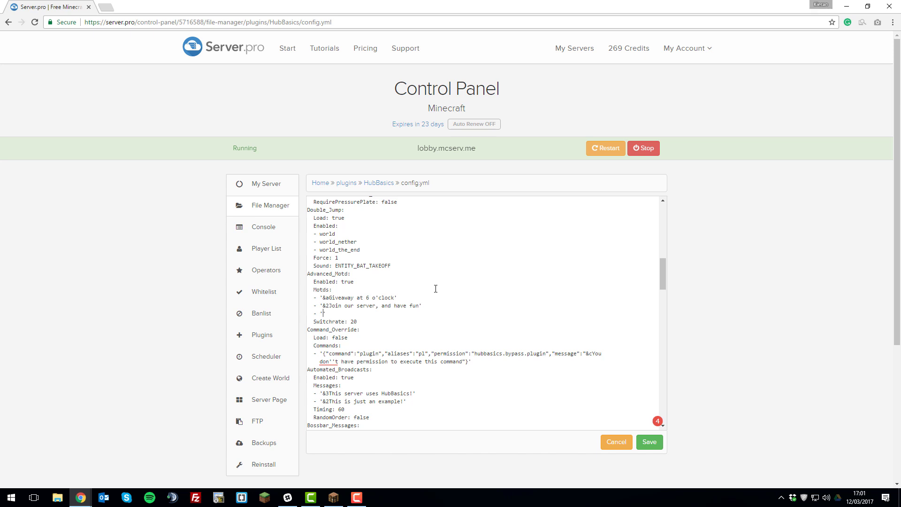
type("'&8My server is awesome")
left_click_drag(408, 314, 307, 306)
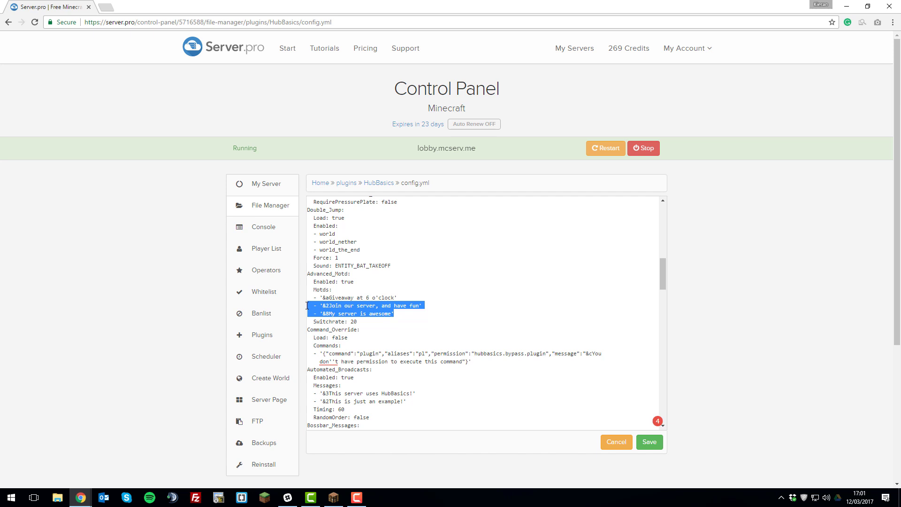
key("BackSpace")
key("BackSpace")
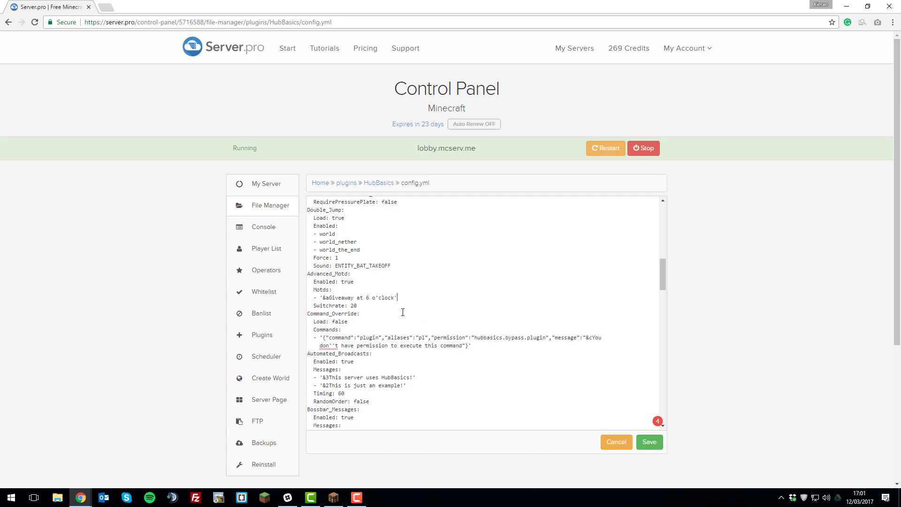
scroll(403, 312, "down", 2)
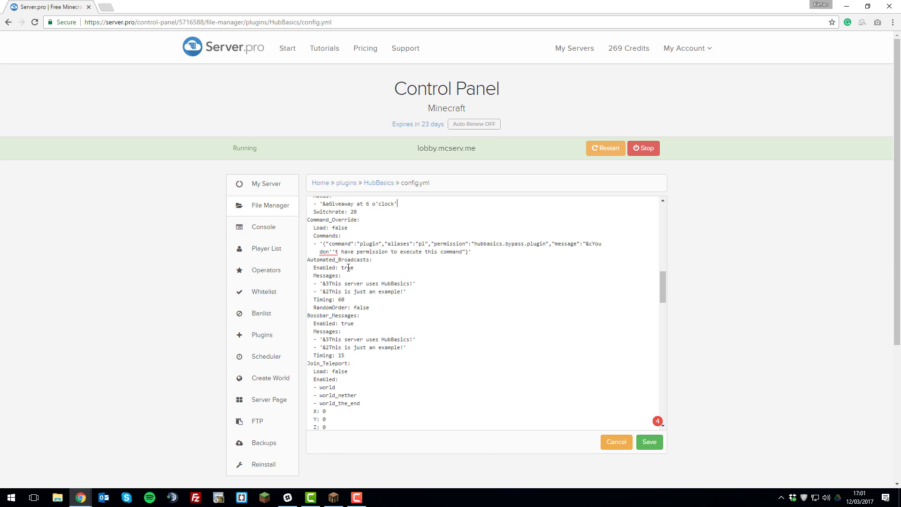
Set the broadcasts to 'Giveaway today at 6 o'clock', 'Checkout our website!' and a Teamspeak reminder
left_click_drag(329, 284, 412, 285)
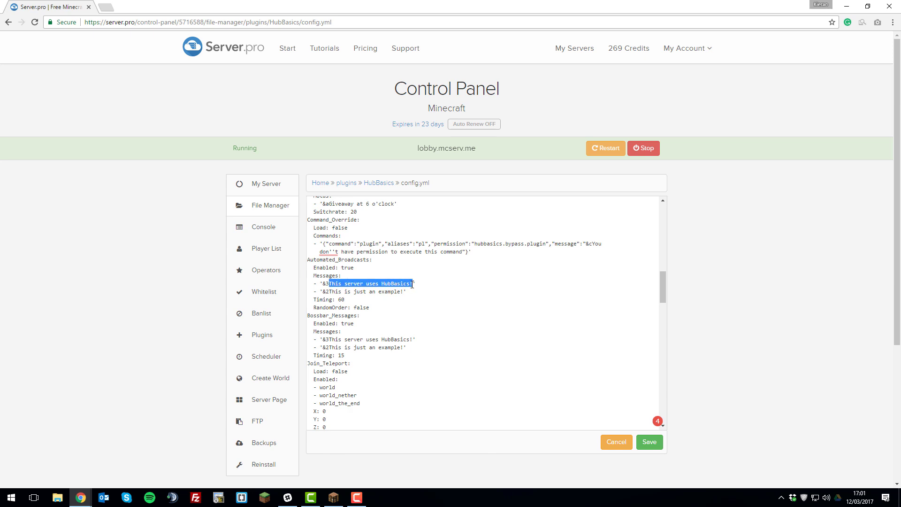
type("Giveaway toda")
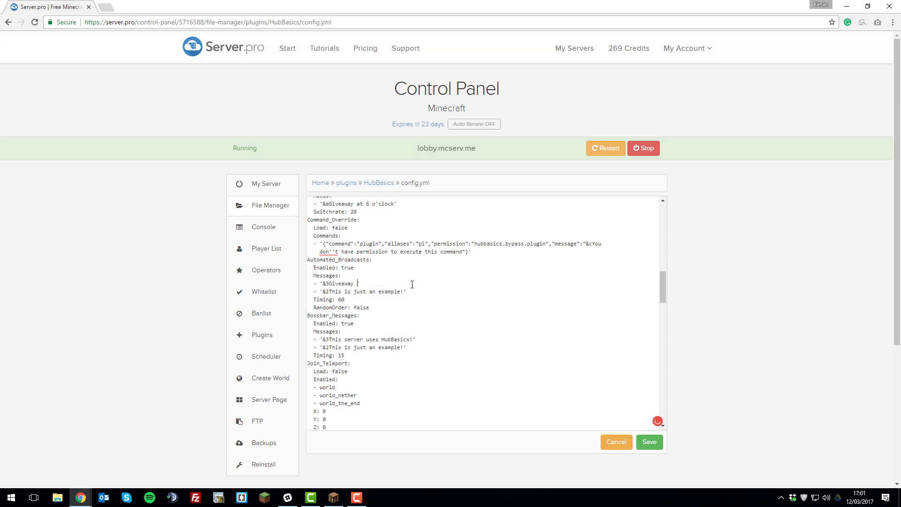
type("y at 6 o'clock")
left_click_drag(404, 291, 331, 292)
type("Checkout our website!'")
key("Return")
type("- ")
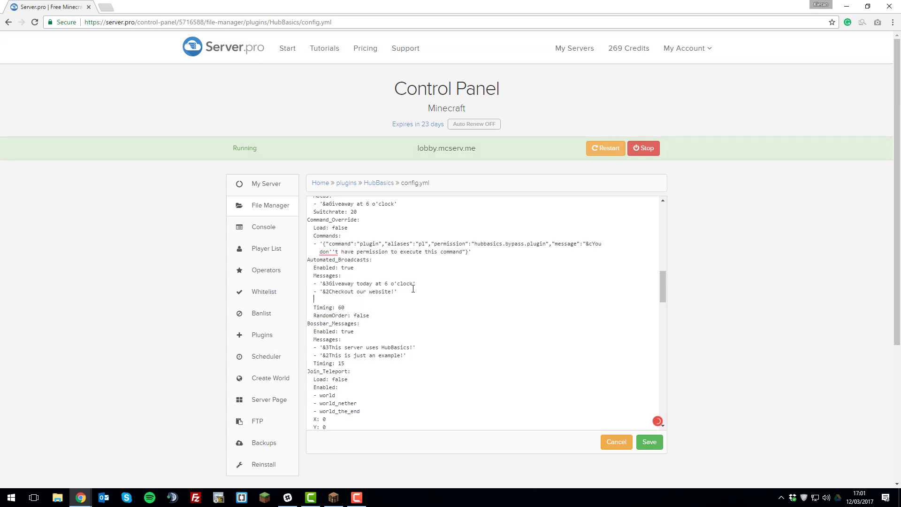
type("''")
type("Make sure you h")
type("oin our TEamsp")
type("eak server")
left_click(401, 301)
key("BackSpace")
type("e")
key("End")
key("BackSpace")
Set Automated_Broadcasts RandomOrder to true and retype Bossbar Enabled as true
double_click(361, 315)
type("true")
scroll(370, 303, "down", 1)
scroll(369, 303, "down", 2)
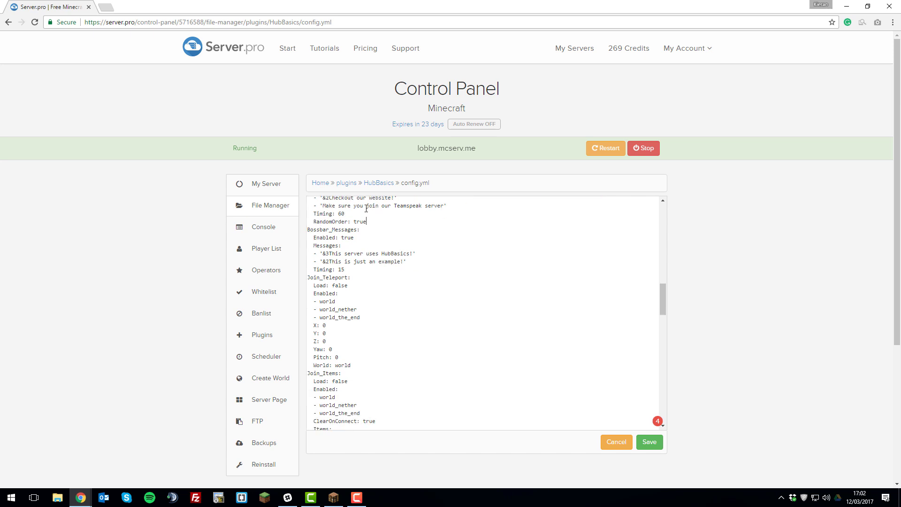
scroll(342, 305, "up", 3)
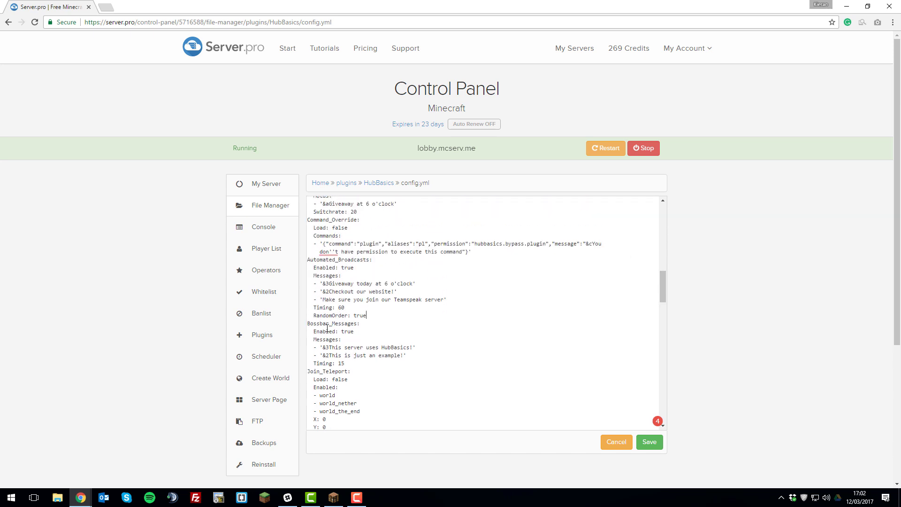
double_click(348, 331)
type("true")
key("BackSpace")
key("BackSpace")
key("BackSpace")
type("rue")
scroll(364, 329, "down", 2)
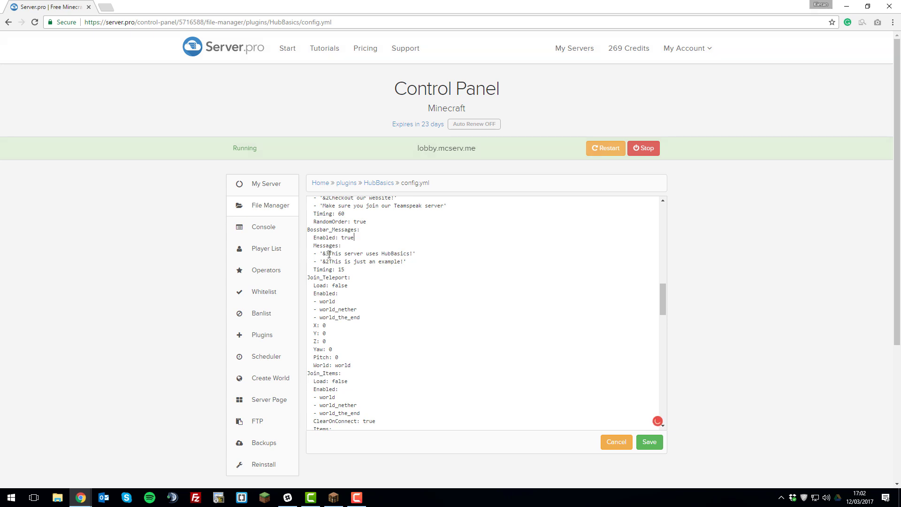
left_click_drag(329, 254, 413, 254)
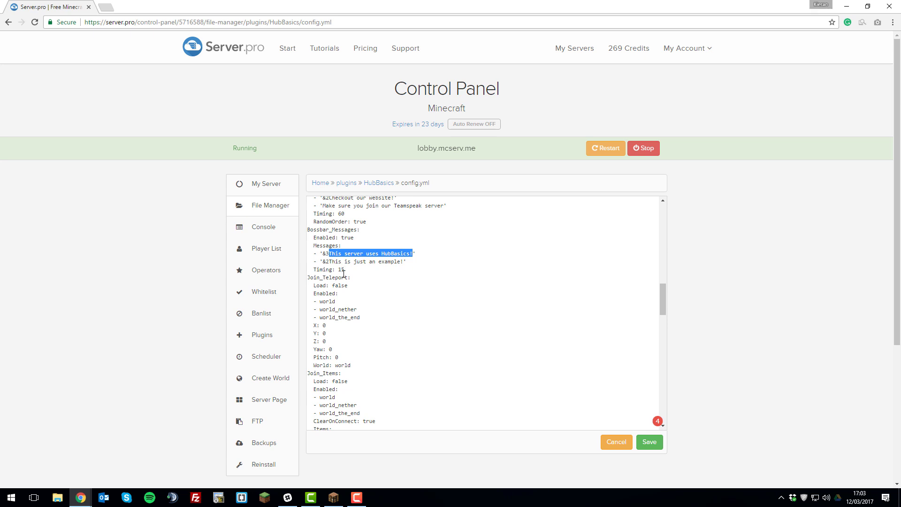
scroll(341, 270, "down", 1)
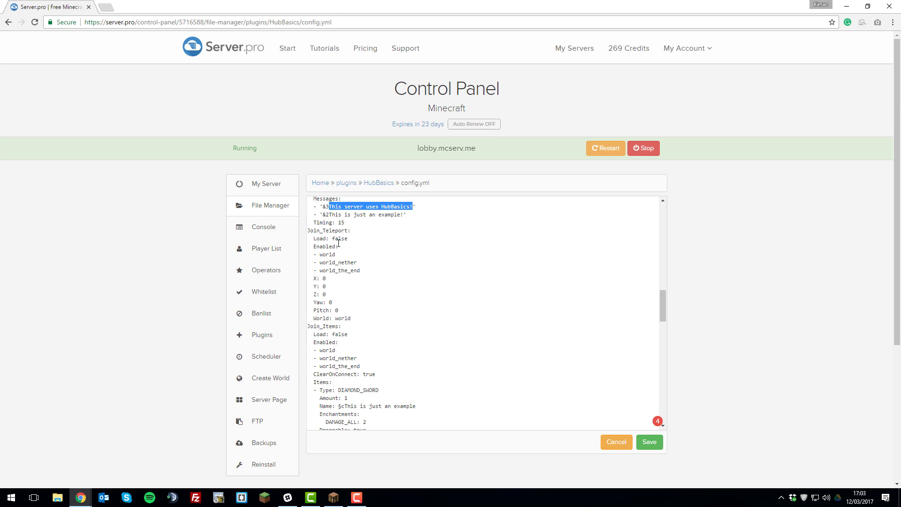
scroll(329, 222, "down", 1)
scroll(341, 297, "up", 1)
left_click(330, 280)
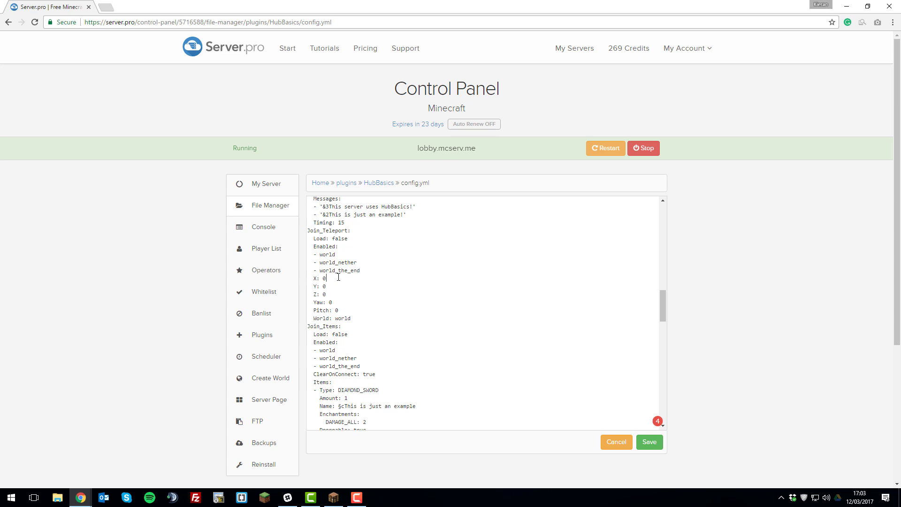
Set Join_Items Load to true
scroll(339, 277, "down", 3)
scroll(332, 270, "up", 1)
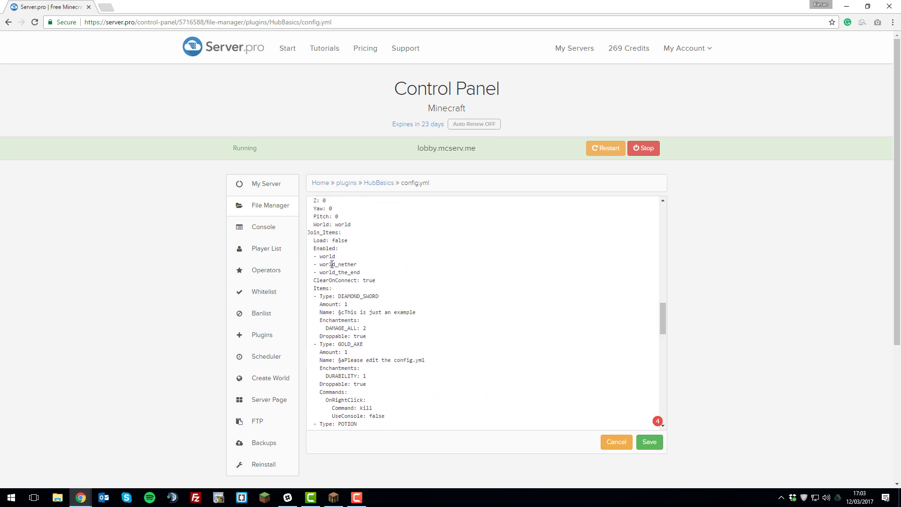
double_click(339, 240)
type("true")
Set Graphical_Menus Load to true
scroll(352, 249, "down", 2)
scroll(363, 257, "up", 1)
scroll(363, 257, "up", 1)
scroll(363, 256, "down", 2)
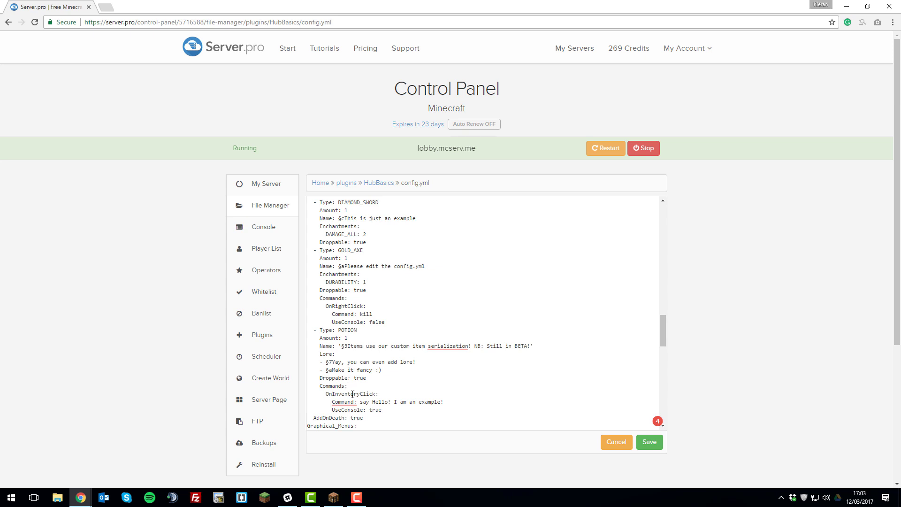
scroll(353, 394, "down", 3)
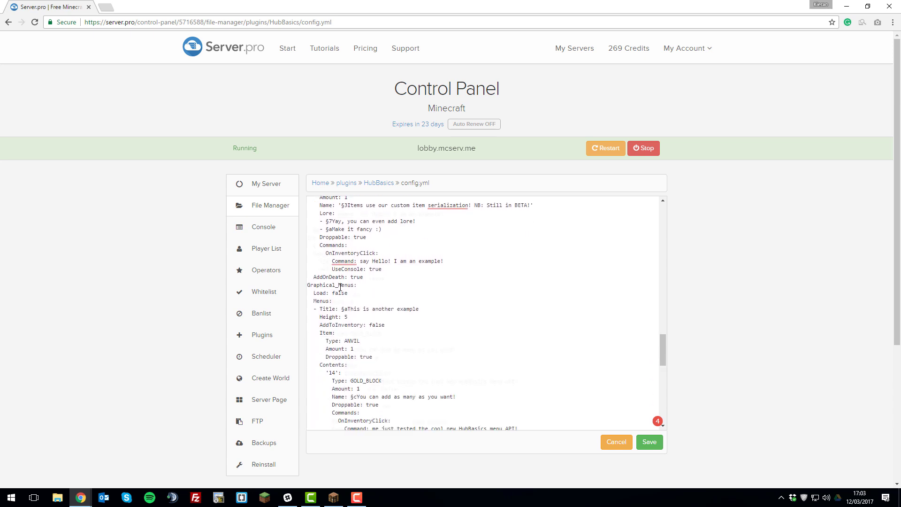
scroll(340, 288, "down", 1)
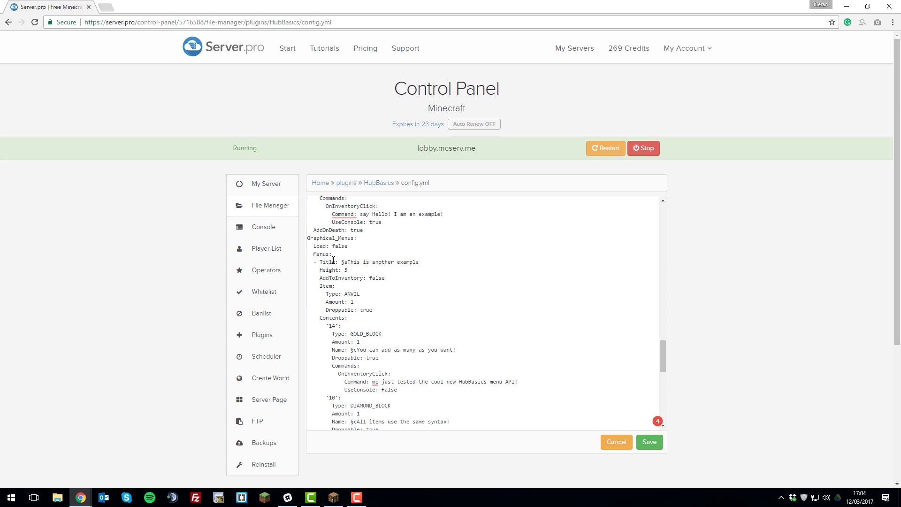
scroll(333, 261, "down", 4)
scroll(336, 274, "up", 5)
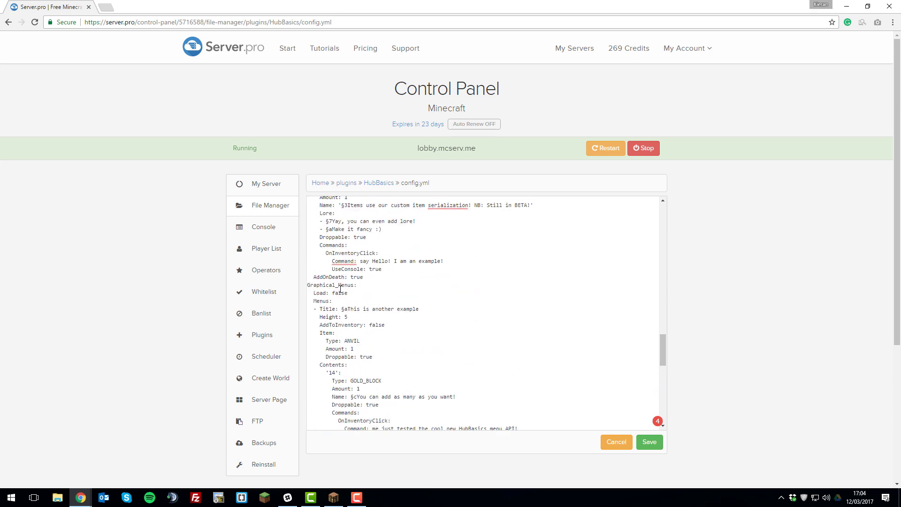
double_click(340, 292)
type("true")
Review the rest of config.yml and save it
scroll(329, 275, "down", 3)
scroll(329, 276, "down", 6)
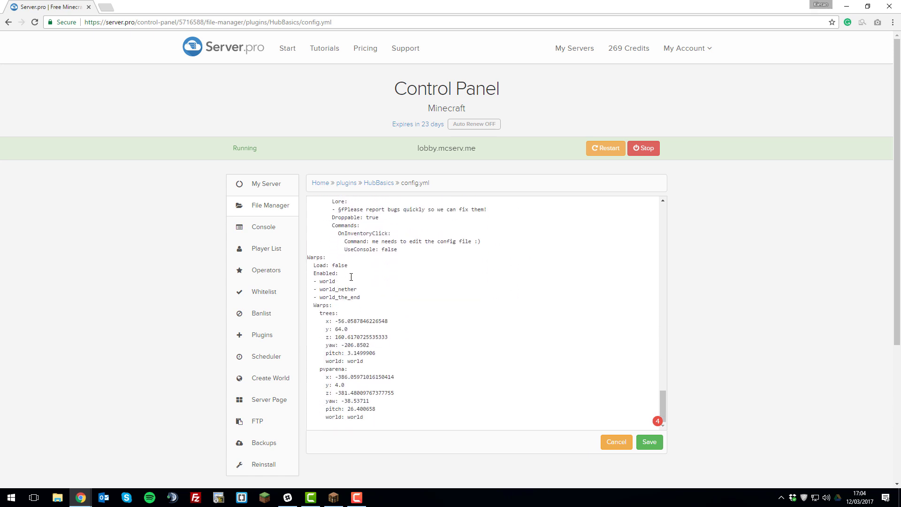
scroll(331, 277, "down", 1)
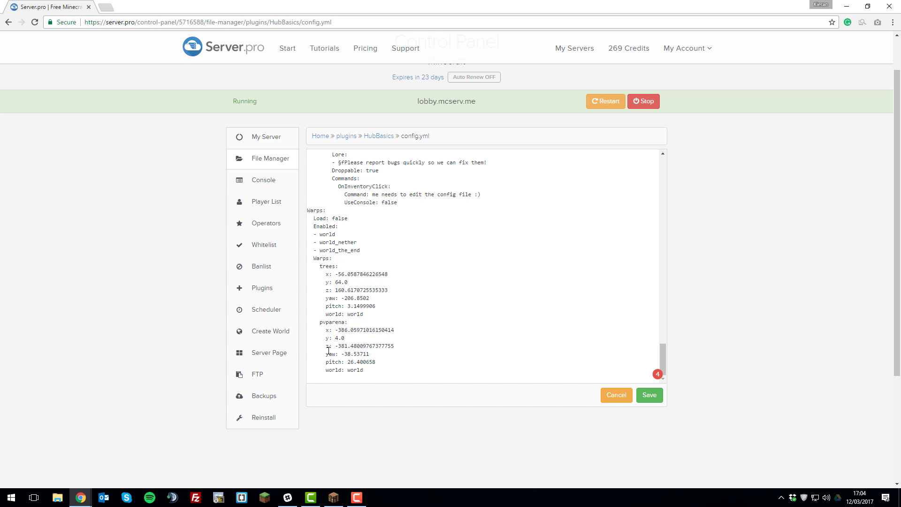
scroll(510, 277, "up", 10)
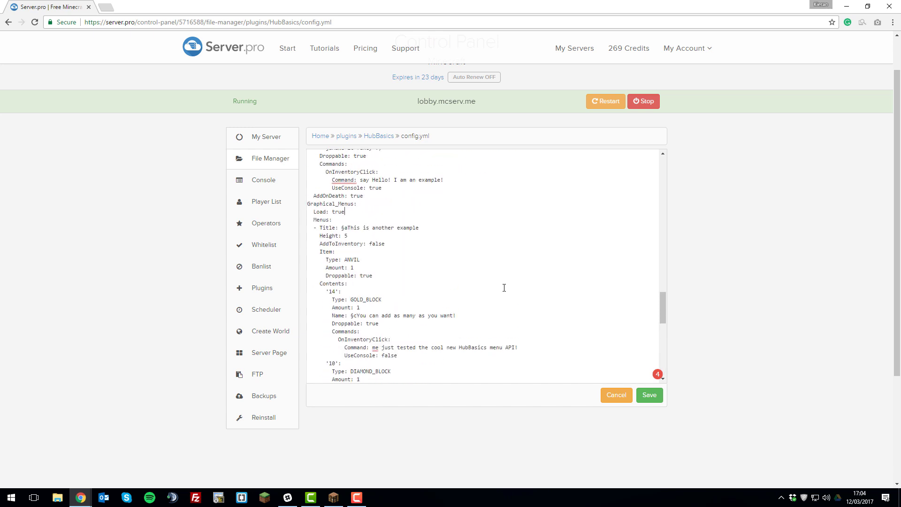
left_click(657, 398)
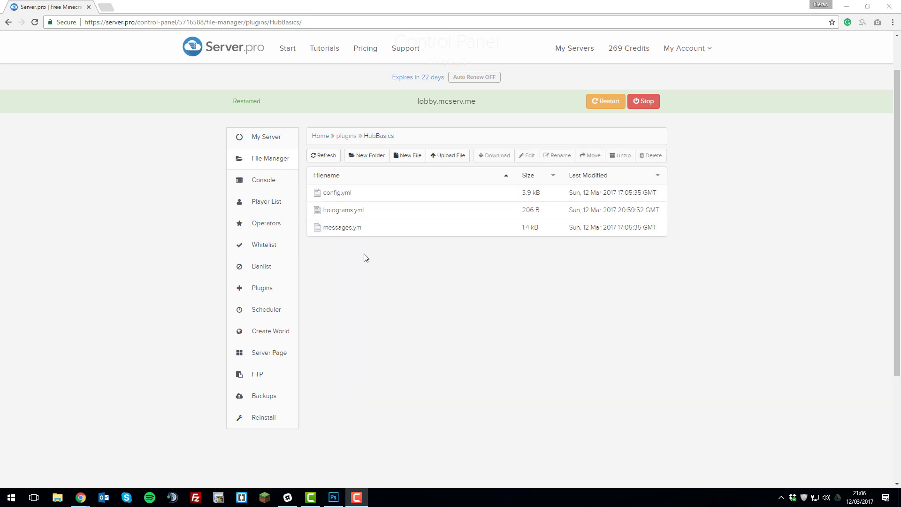
In holograms.yml, change 'tutorial' to 'Youtube' in hologram 1 and set its y to 2
double_click(354, 215)
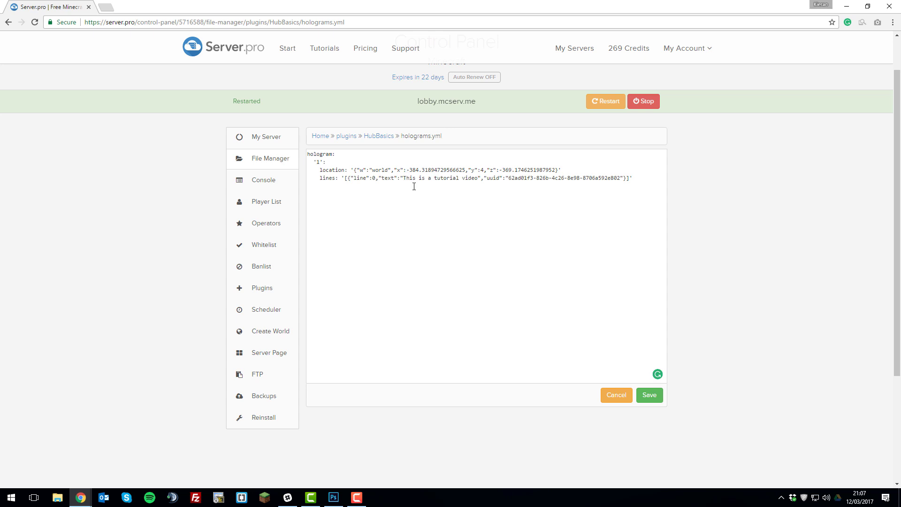
double_click(445, 178)
type("Youtube")
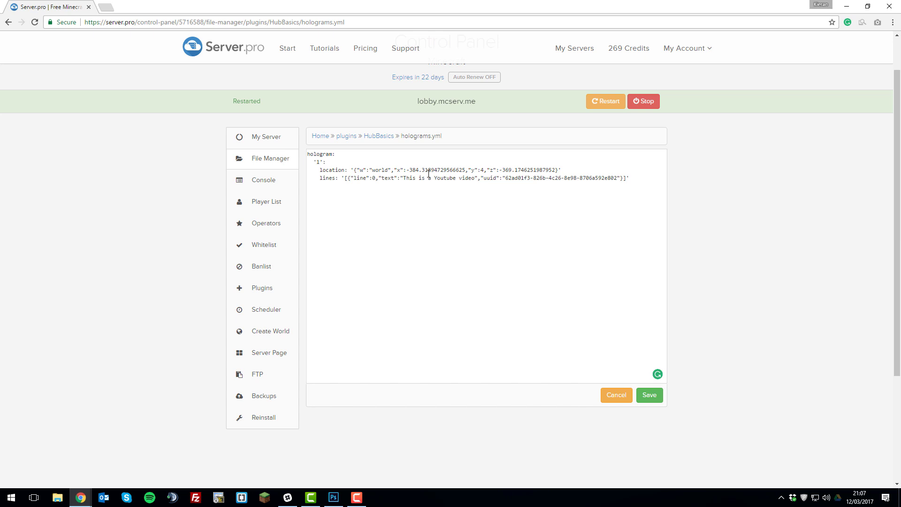
key("BackSpace")
type("2")
Duplicate hologram 1's block below it and renumber the copy to 2
left_click_drag(630, 180, 298, 165)
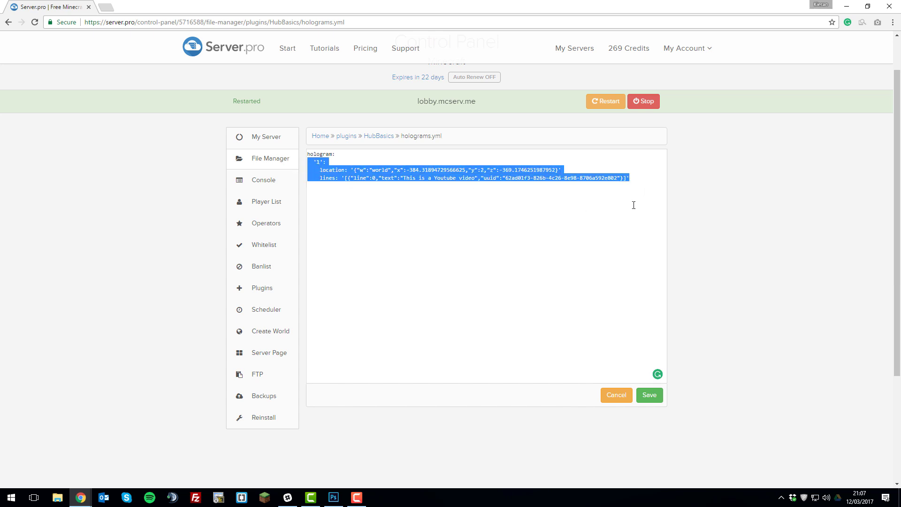
key("ctrl+c")
left_click(640, 178)
key("Return")
key("ctrl+v")
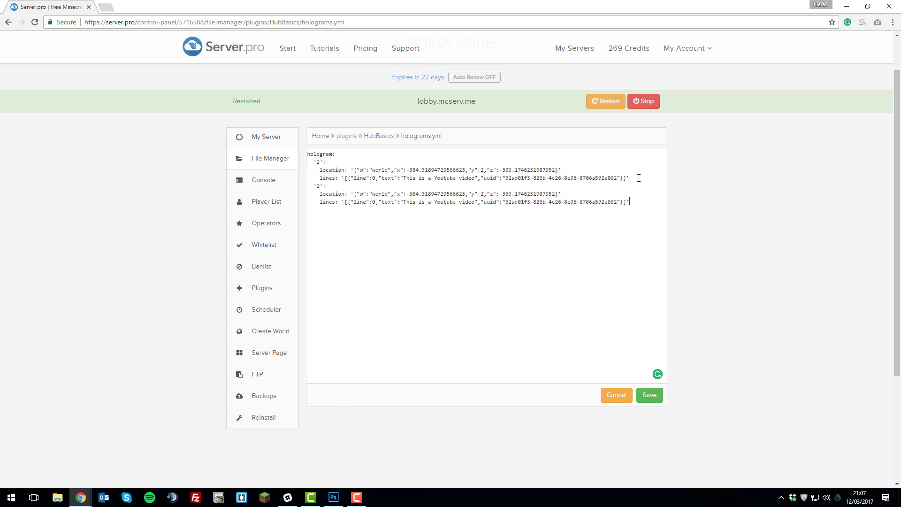
left_click(321, 186)
key("BackSpace")
type("2")
Change the copy's x coordinate from -384 to -387 and save holograms.yml
left_click(420, 194)
key("BackSpace")
type("7")
left_click(650, 394)
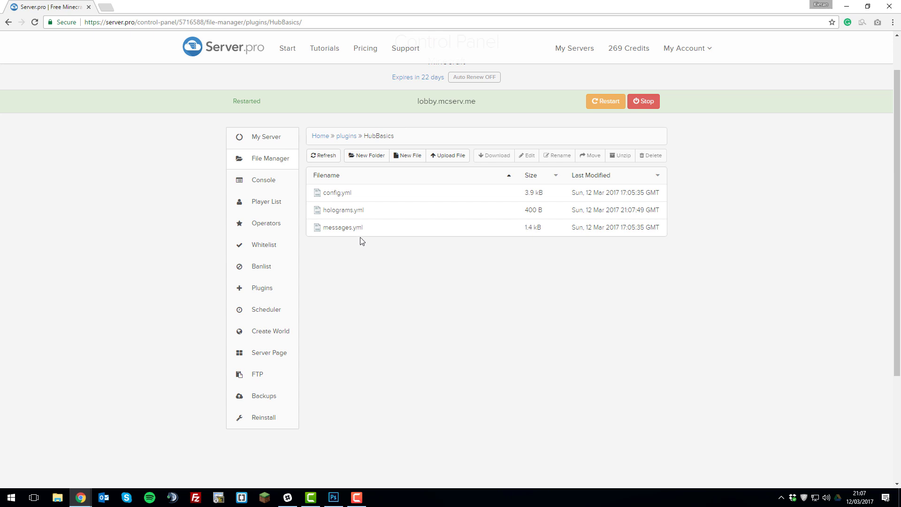
Change the NoPermission message in messages.yml to "You don't have permissions to do that!" and save it
left_click(343, 227)
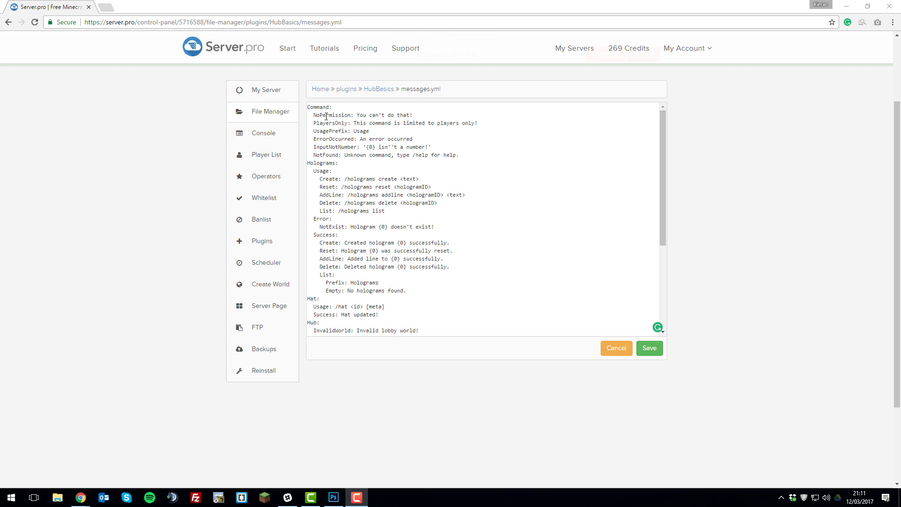
left_click_drag(357, 115, 435, 116)
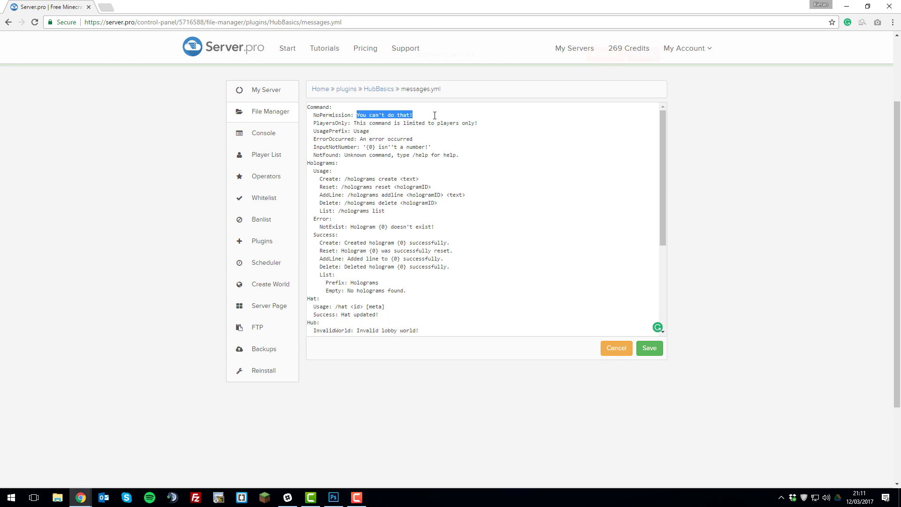
type("You don't have")
key("BackSpace")
key("BackSpace")
key("BackSpace")
key("BackSpace")
key("BackSpace")
key("BackSpace")
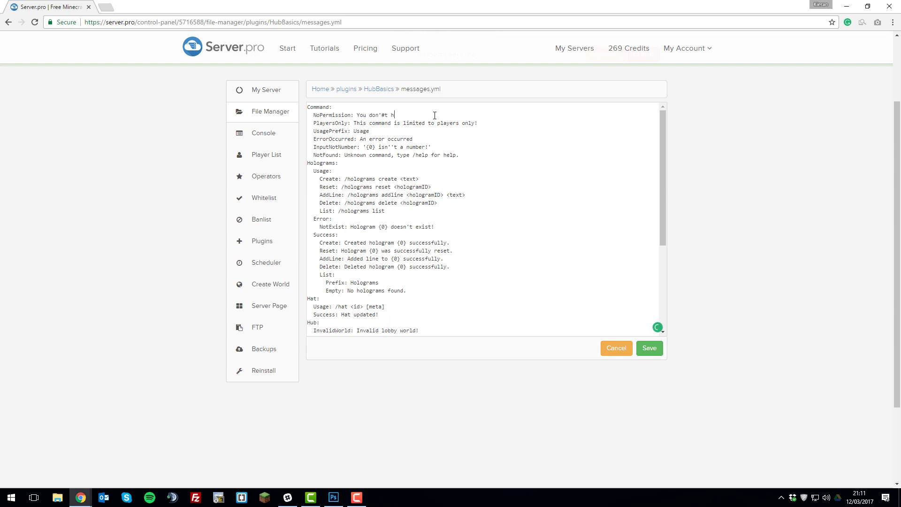
type("t have pmiers")
key("BackSpace")
key("BackSpace")
key("BackSpace")
key("BackSpace")
key("BackSpace")
type("ermissions to do that!")
scroll(398, 188, "down", 3)
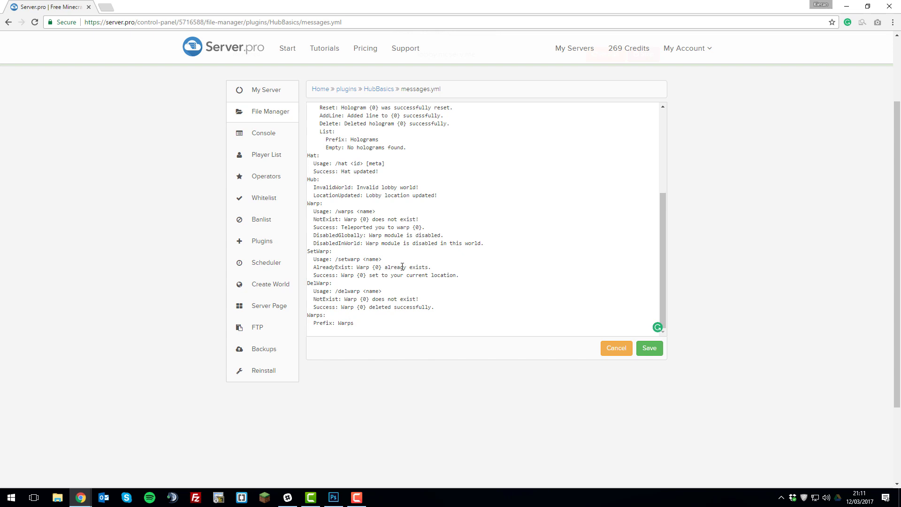
left_click(649, 347)
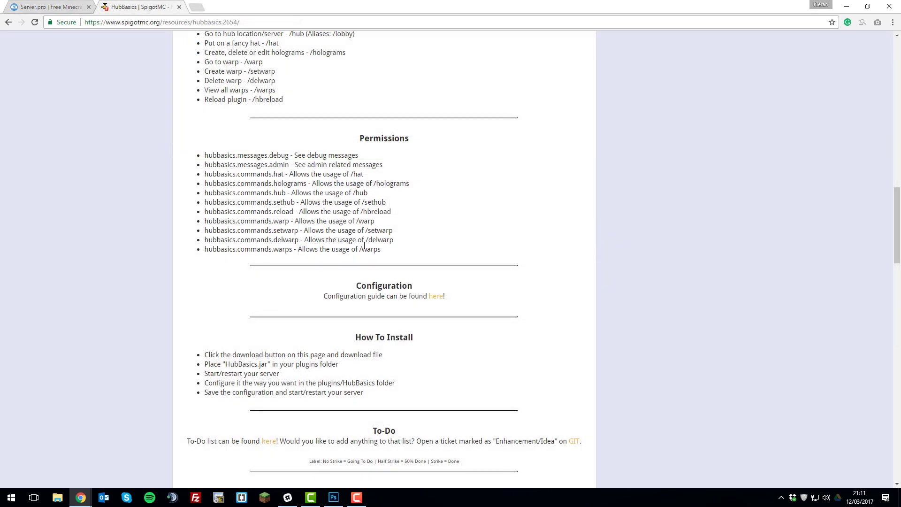
Scroll the HubBasics SpigotMC page to the Permissions section and select the full list of permission nodes
scroll(364, 245, "up", 15)
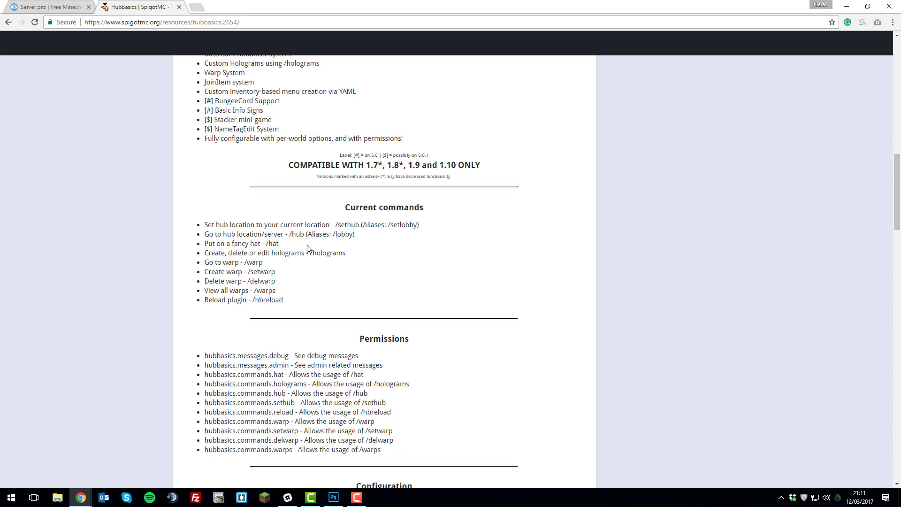
scroll(296, 260, "down", 15)
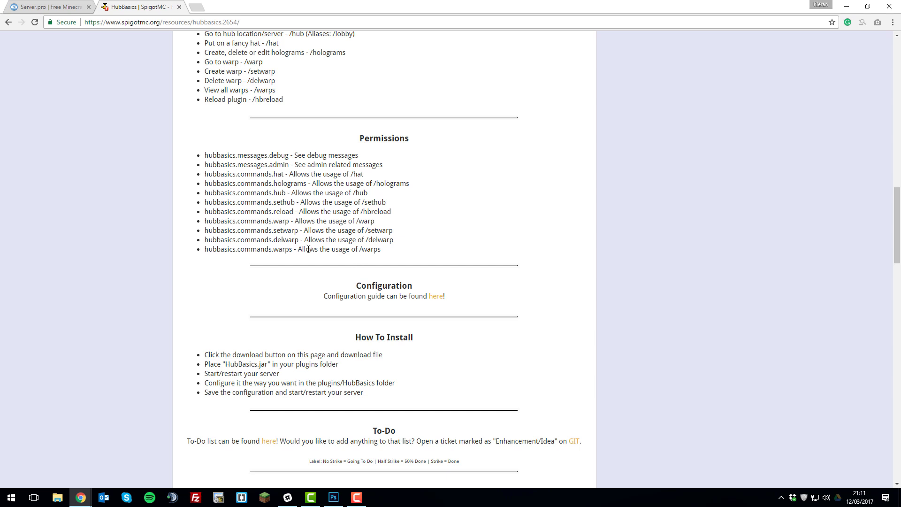
left_click_drag(396, 254, 199, 156)
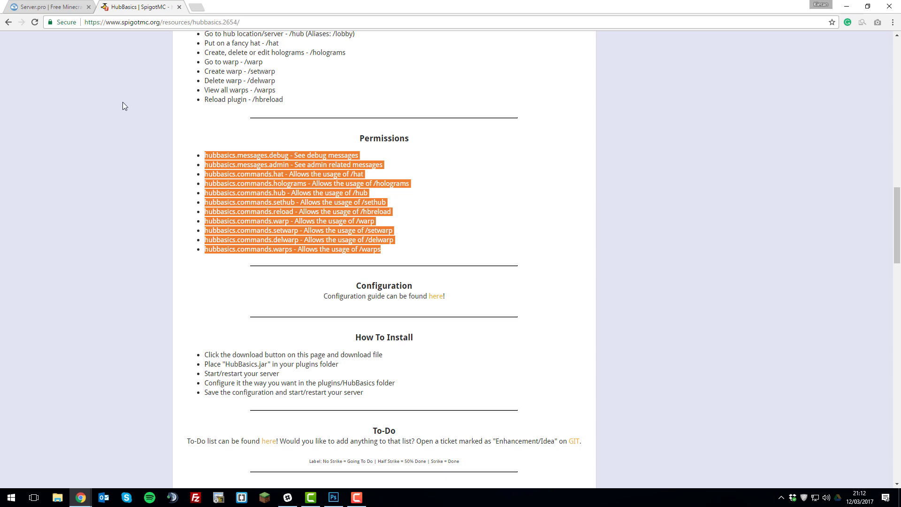
left_click(56, 6)
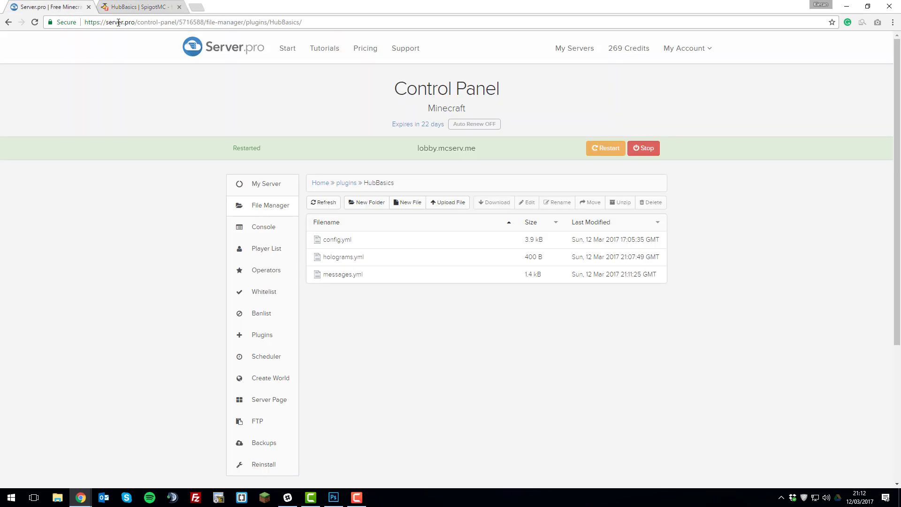
left_click(141, 7)
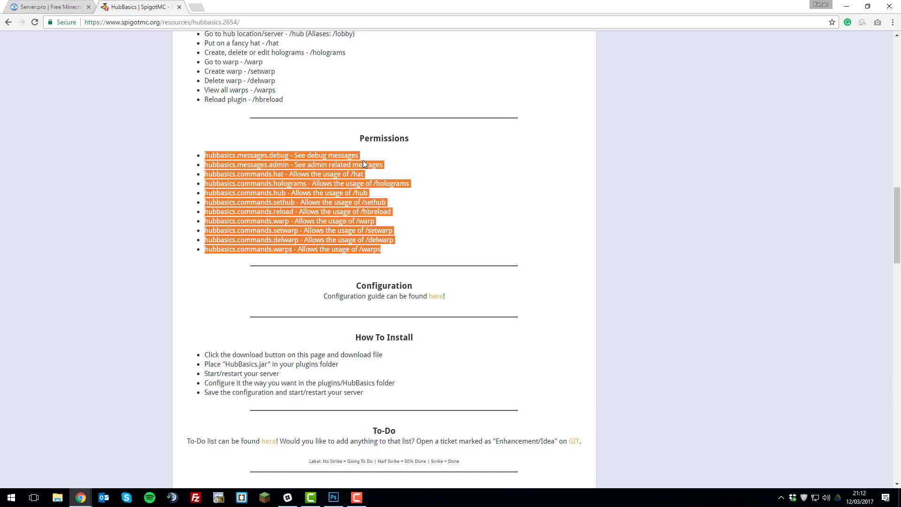